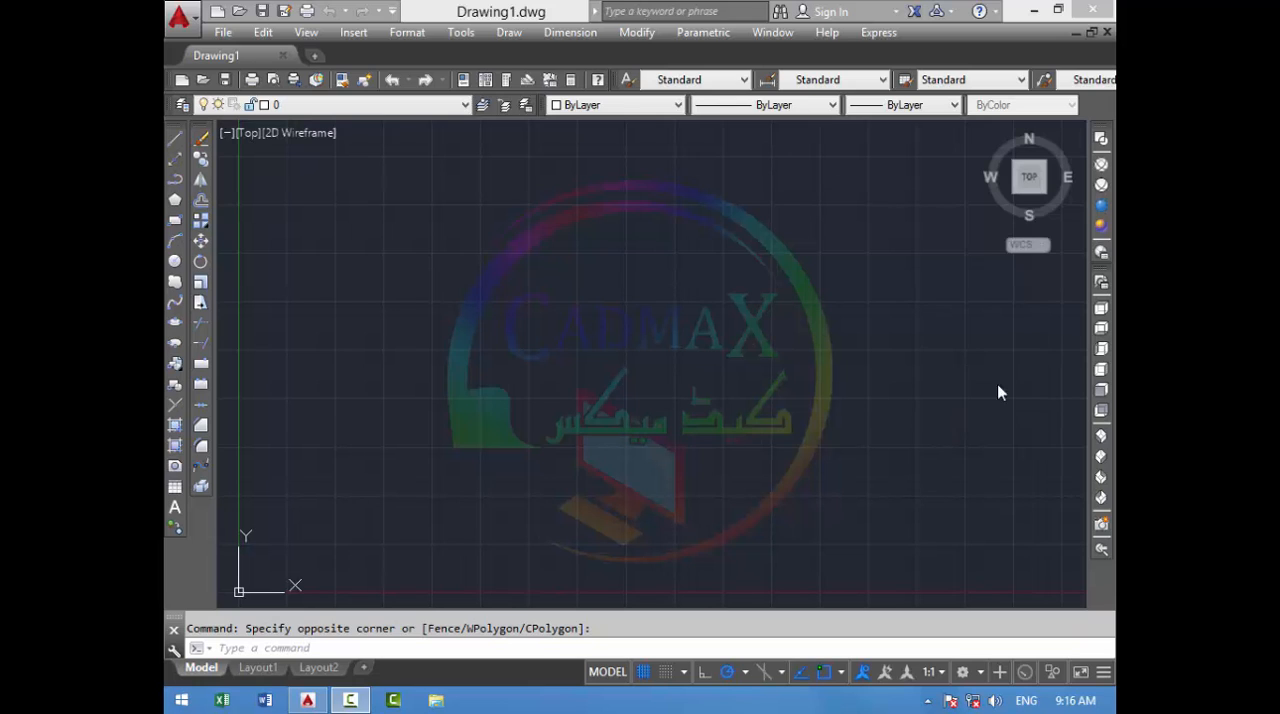
- Set the drawing's length unit type to Engineering and accept the units settings
click(728, 397)
click(656, 402)
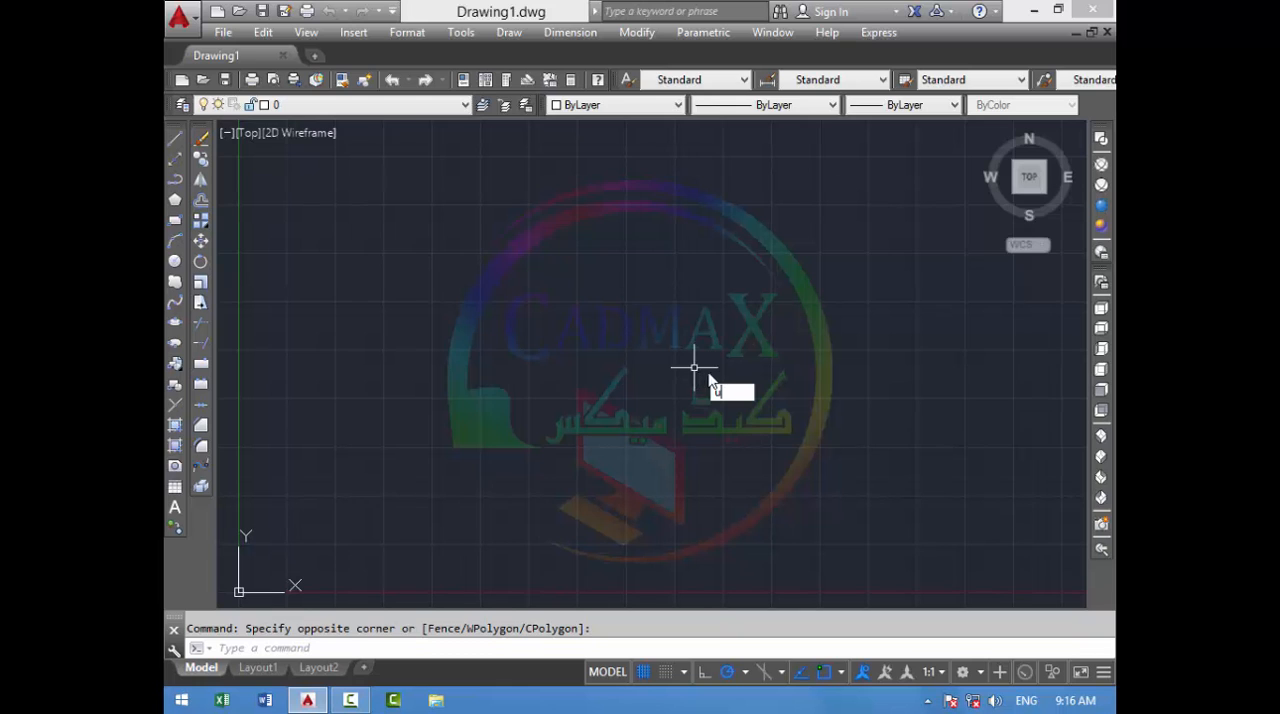
text(un)
key(Return)
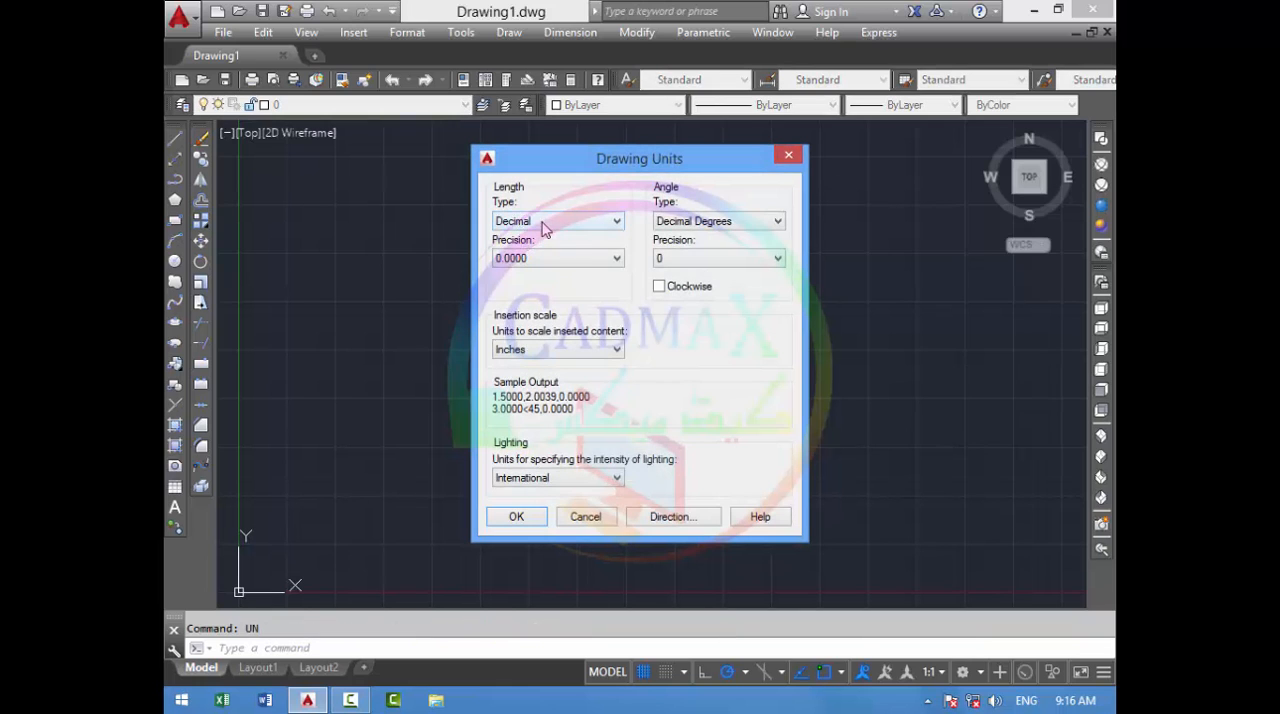
click(543, 221)
click(534, 262)
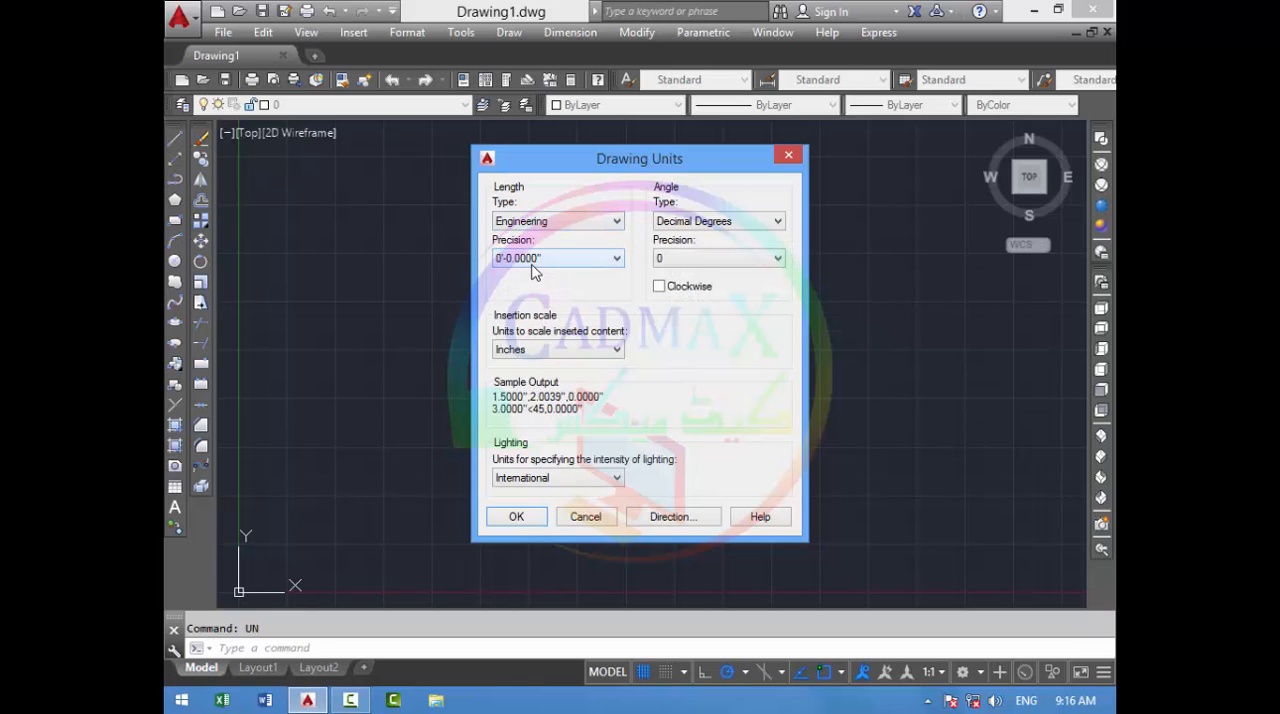
click(518, 516)
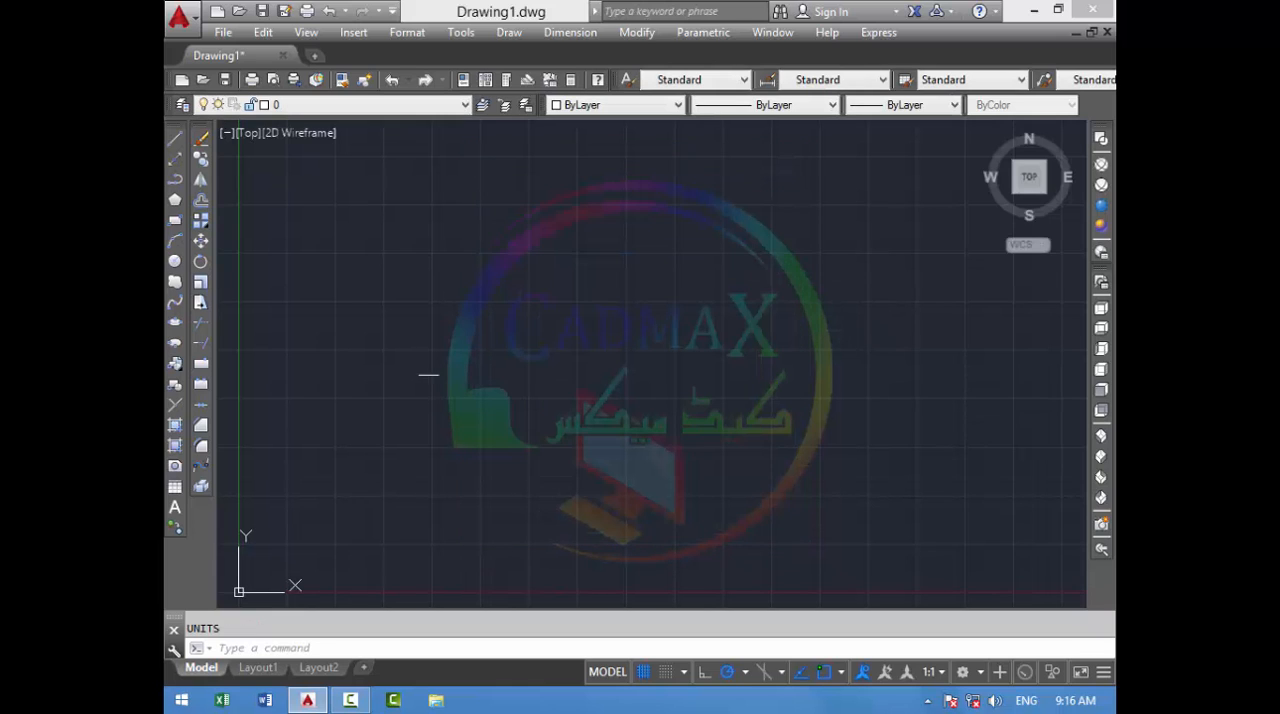
- Draw four connected lines: a horizontal about 1'-5" long, a vertical rise, a short horizontal top and a slanted descent
click(175, 140)
click(377, 324)
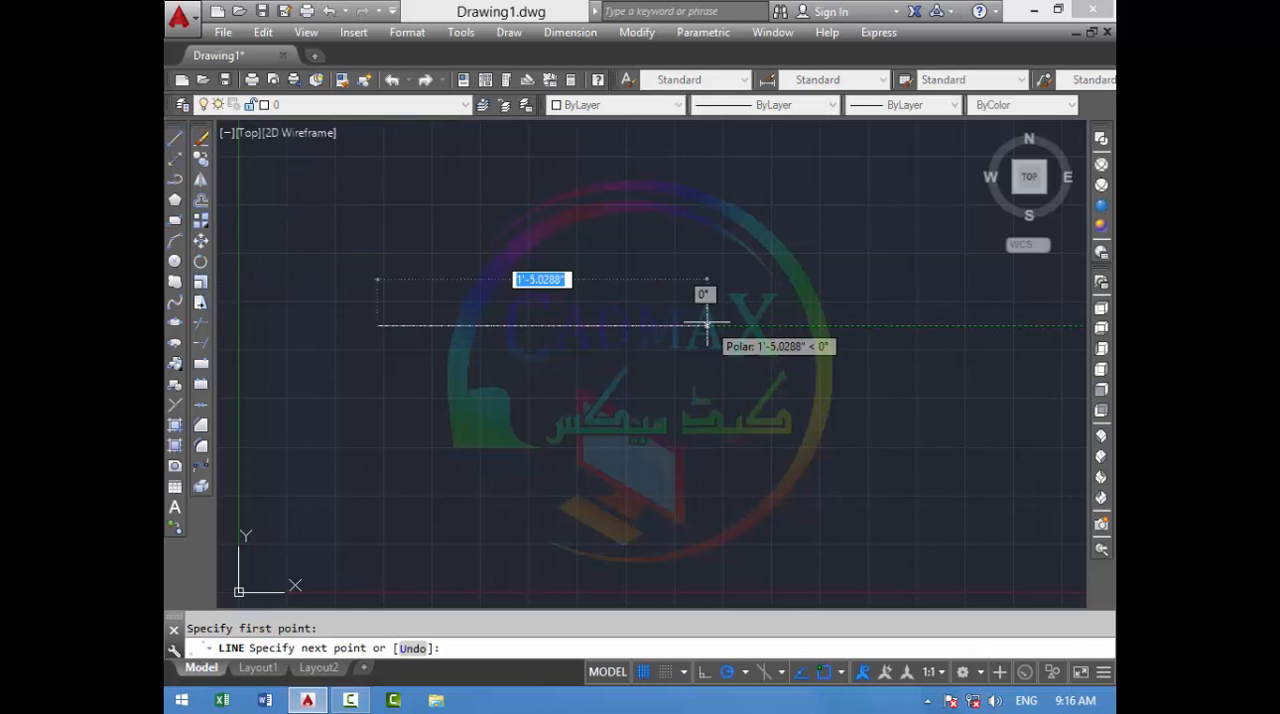
click(708, 324)
click(708, 218)
click(775, 218)
click(804, 378)
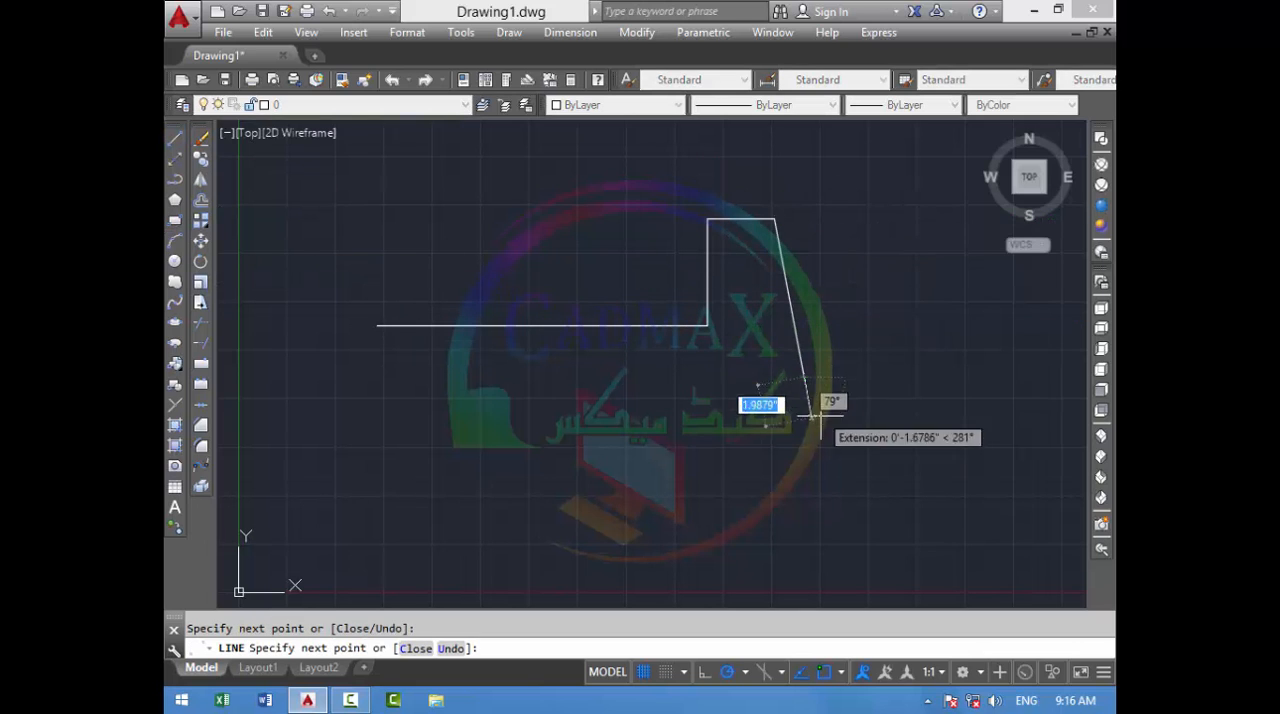
- Continue the line chain around the lower side through four more vertices, back to its starting point, and end the Line command
click(727, 465)
click(530, 523)
click(457, 505)
click(349, 407)
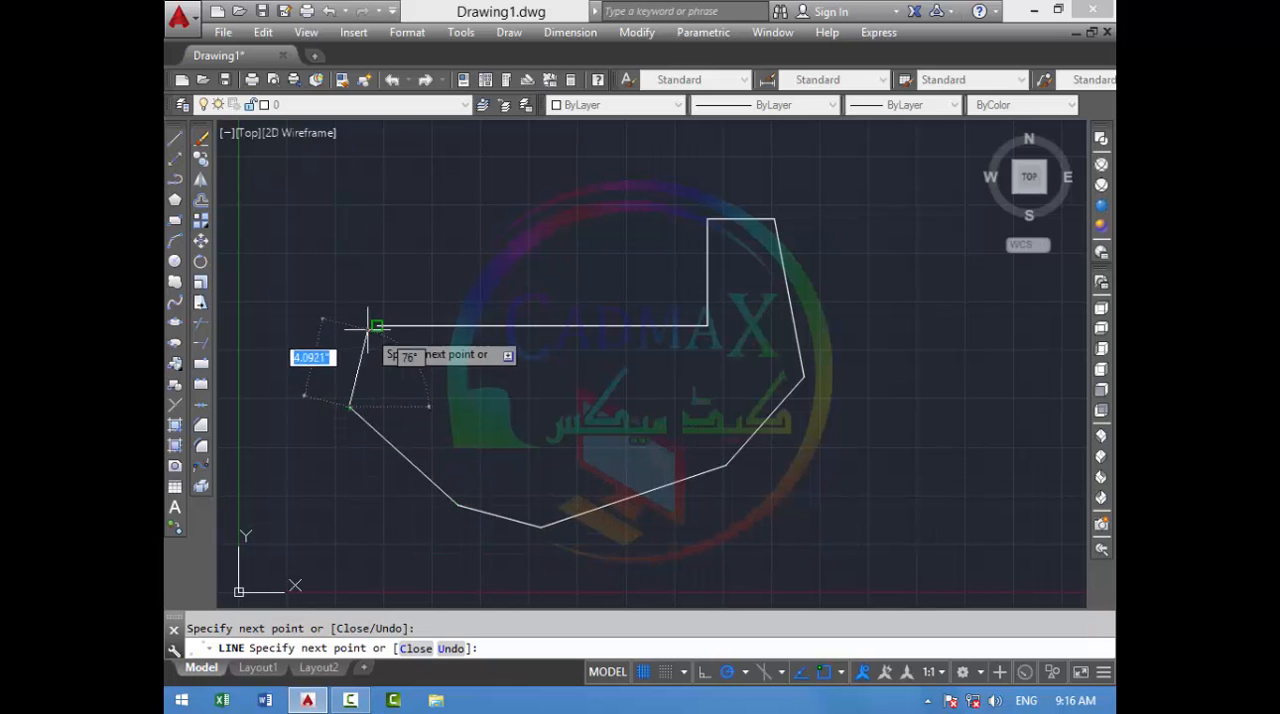
click(377, 326)
right_click(377, 326)
click(410, 338)
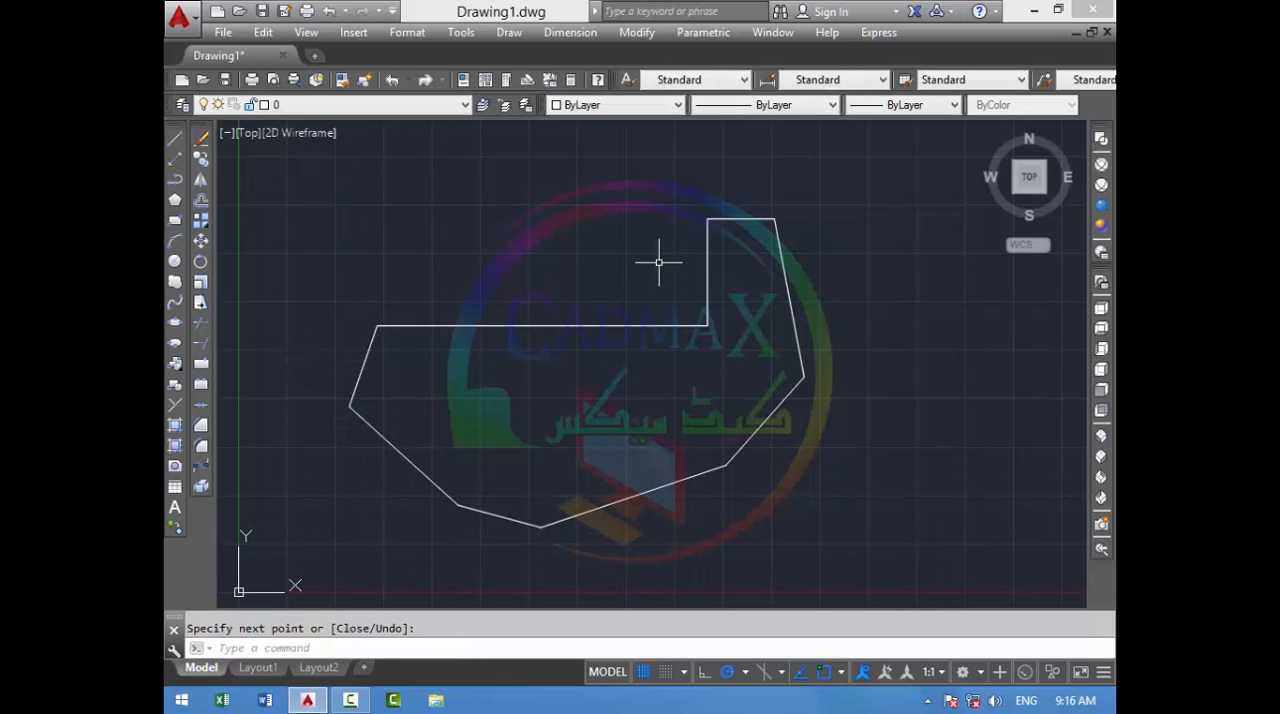
- Select the whole nine-line outline and erase it
click(806, 186)
click(270, 563)
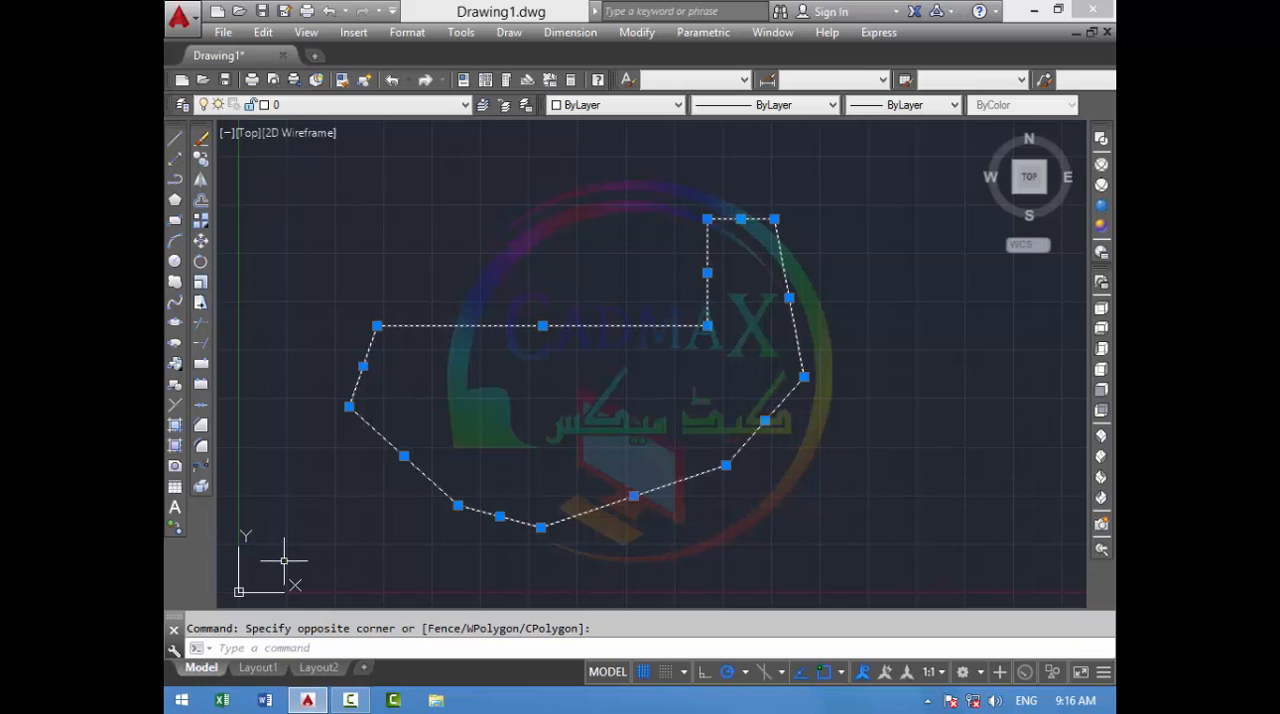
text(e)
key(Return)
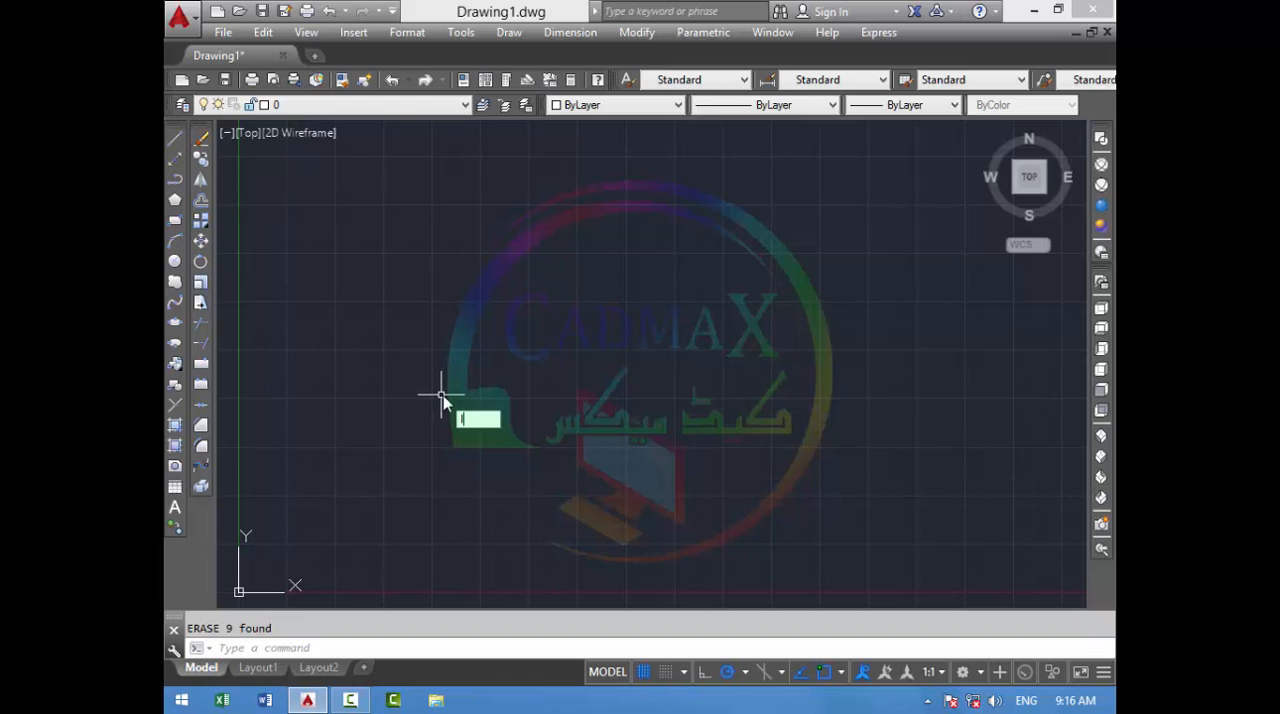
- Draw a zigzag of four connected lines across the upper drawing area, the second about 1'-2" long
key(Return)
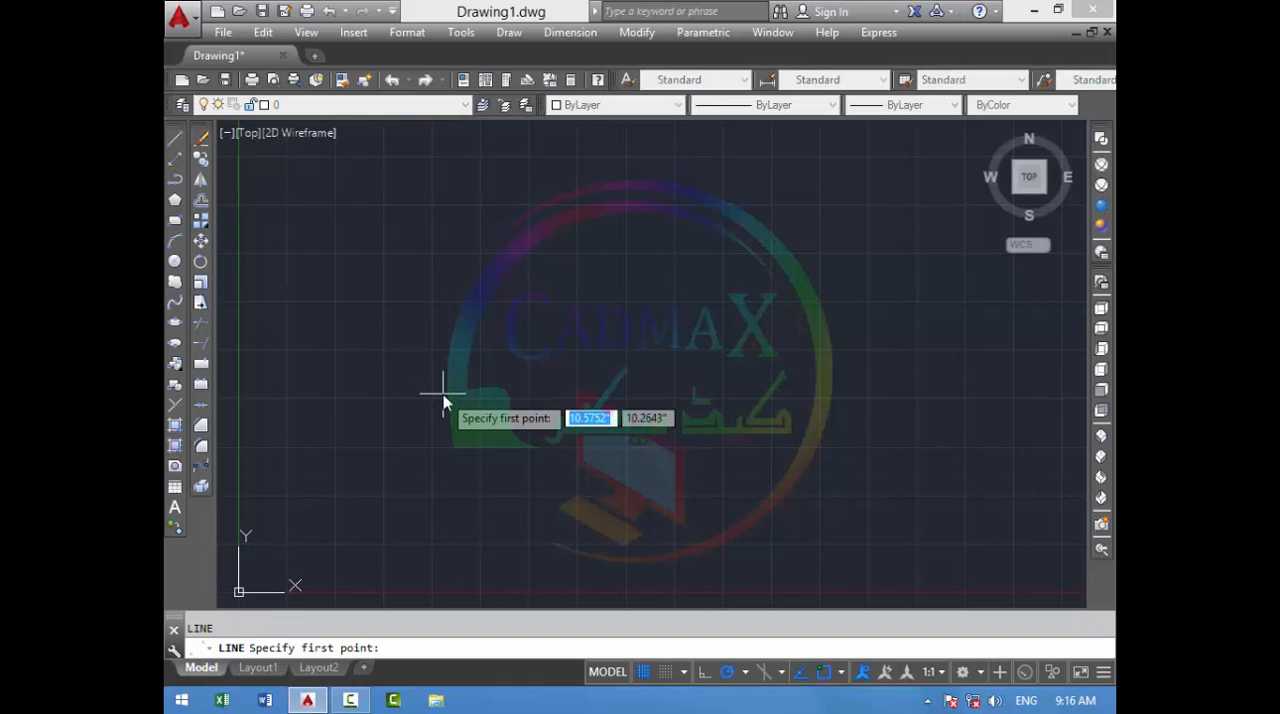
click(350, 397)
click(523, 244)
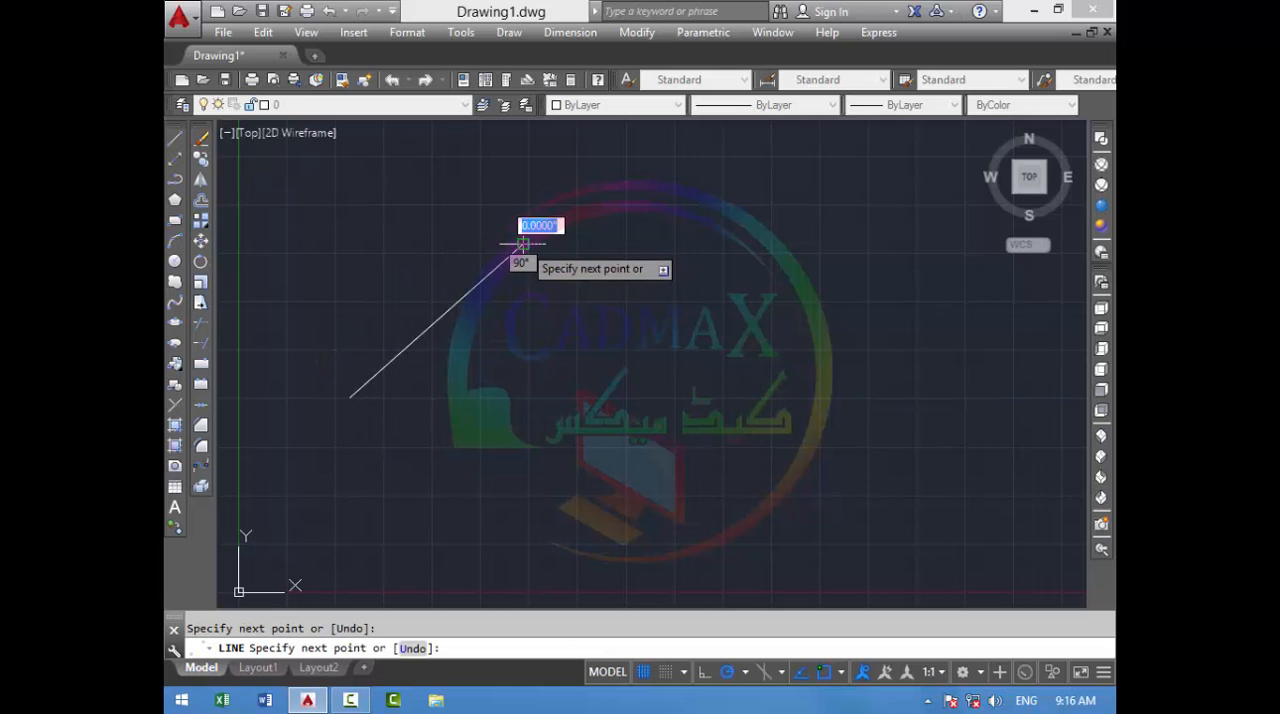
click(773, 348)
click(838, 241)
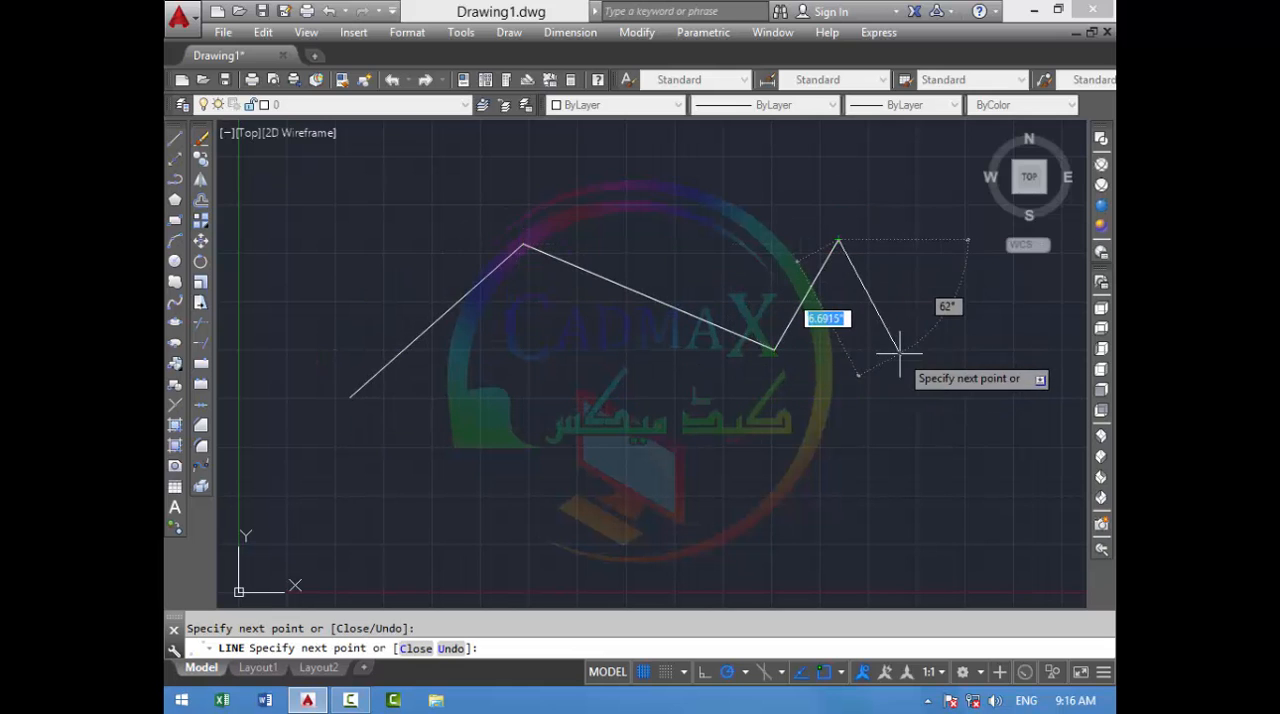
click(953, 341)
- Add four more lines down and back along the lower side, and close the outline with the Line command's Close option
click(910, 521)
click(755, 536)
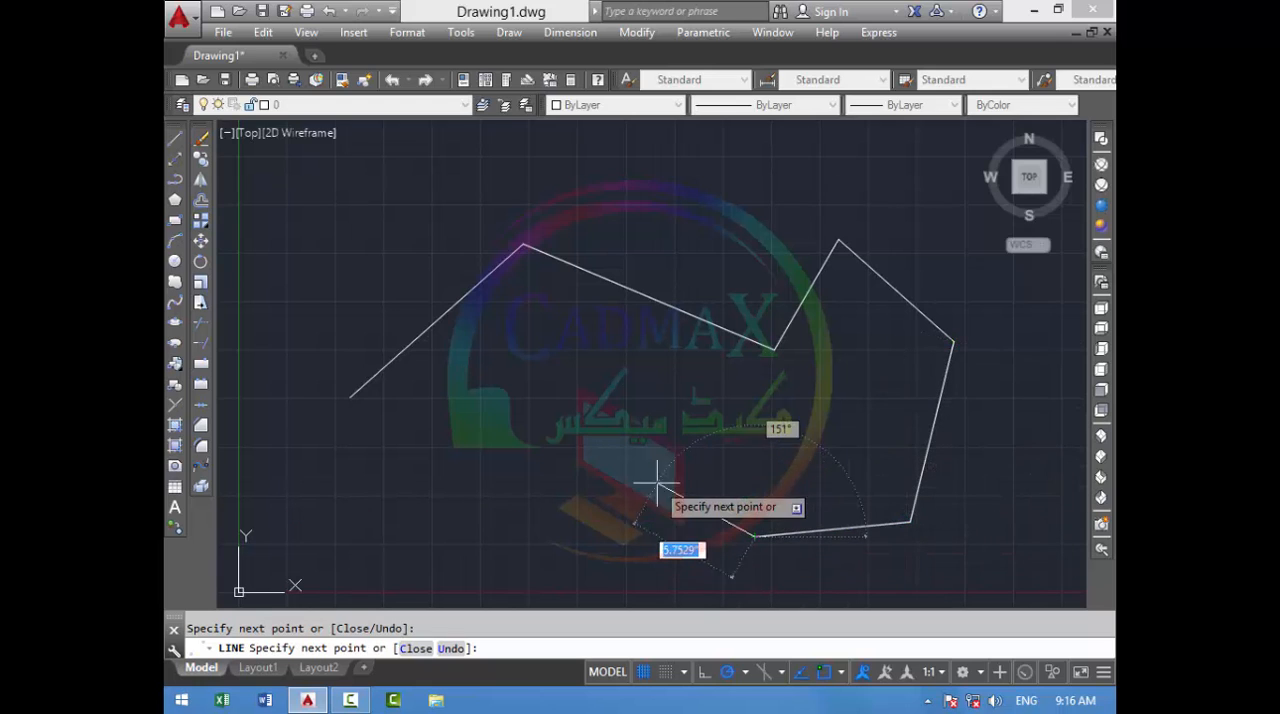
click(655, 477)
click(565, 477)
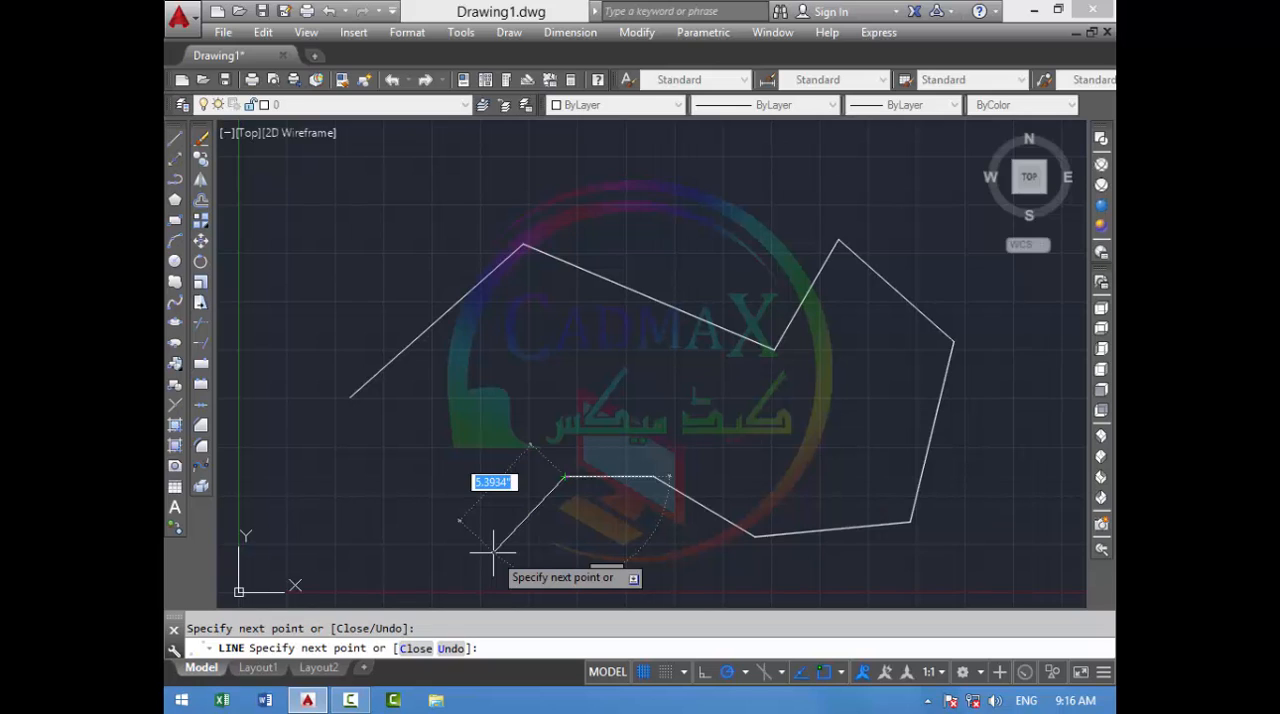
text(c)
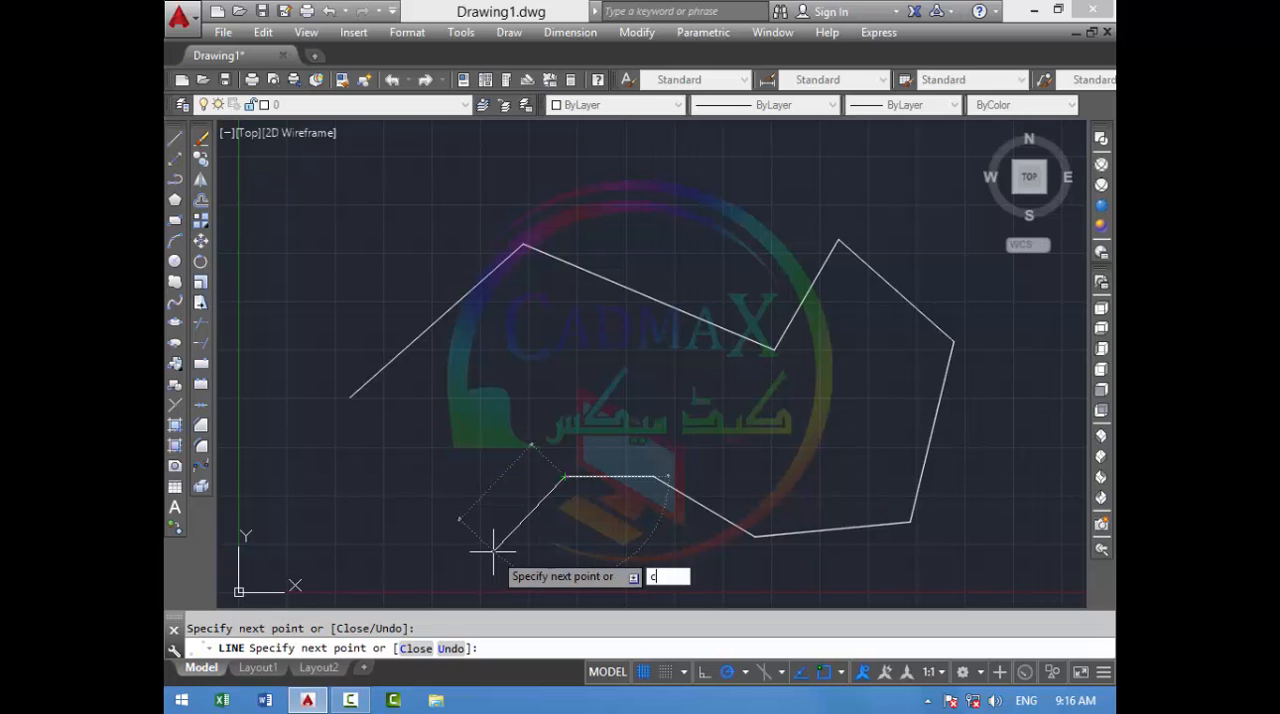
key(Return)
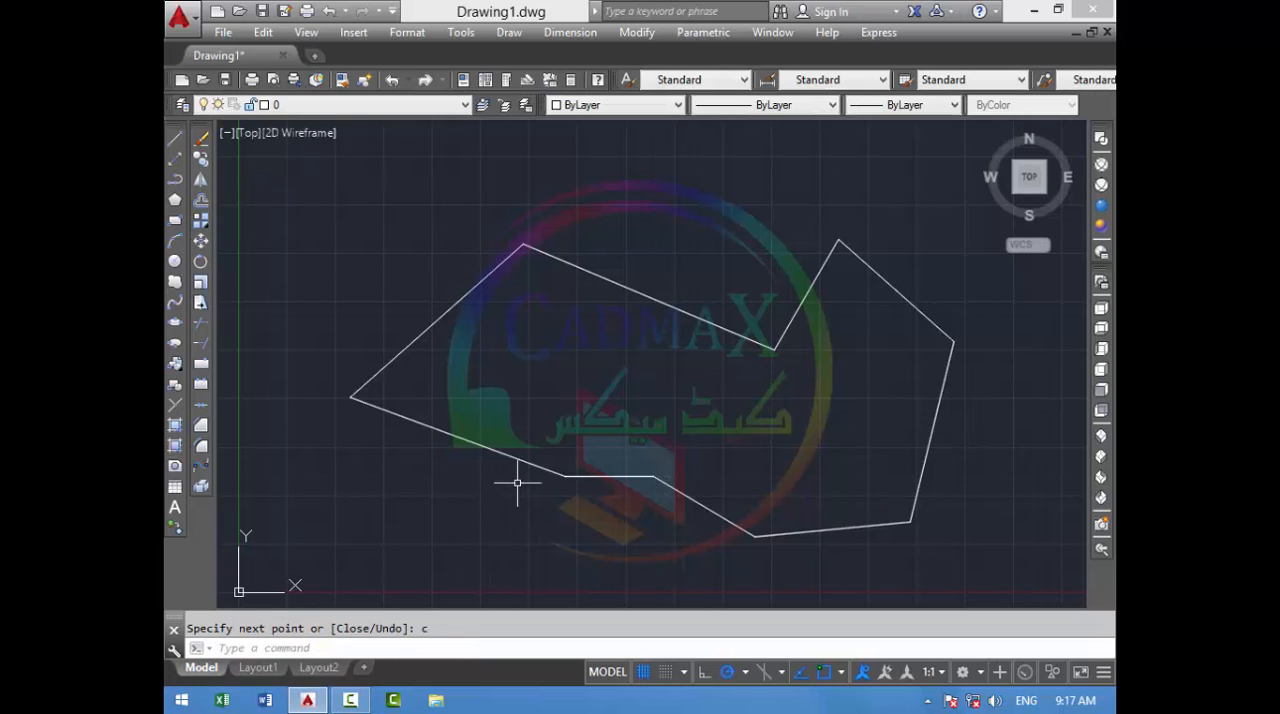
scroll(435, 402, down, 2)
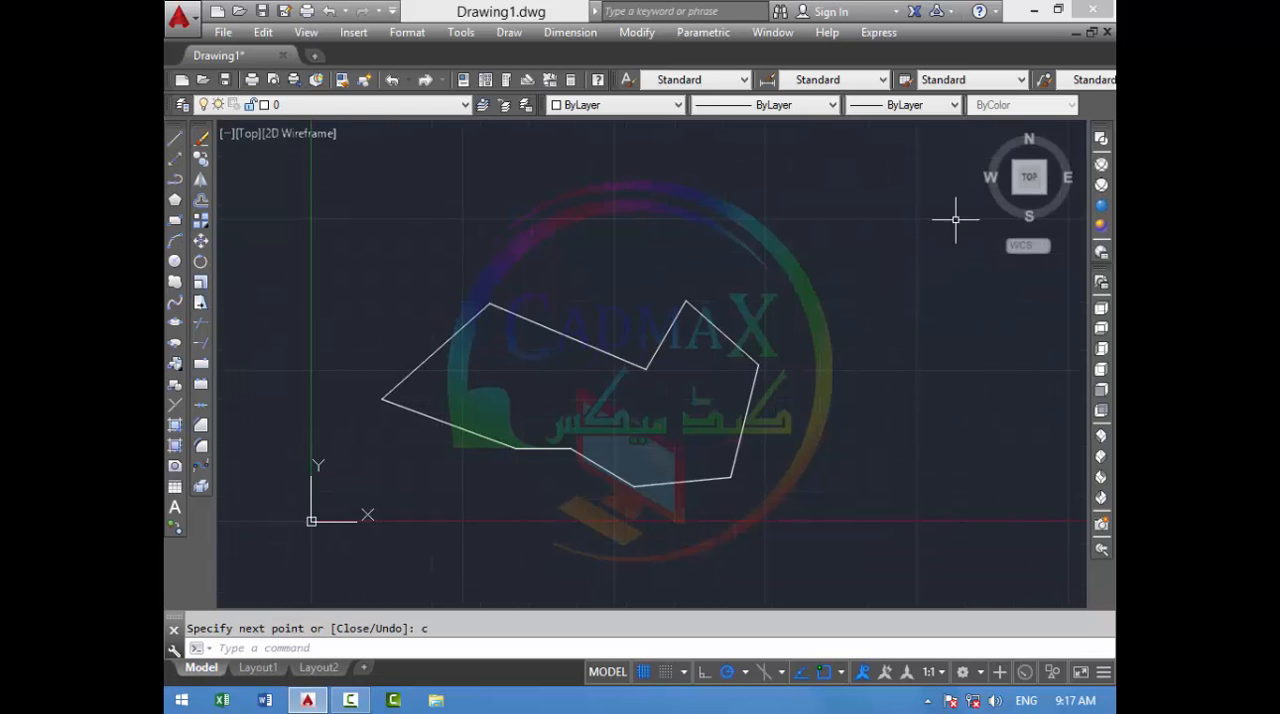
click(885, 219)
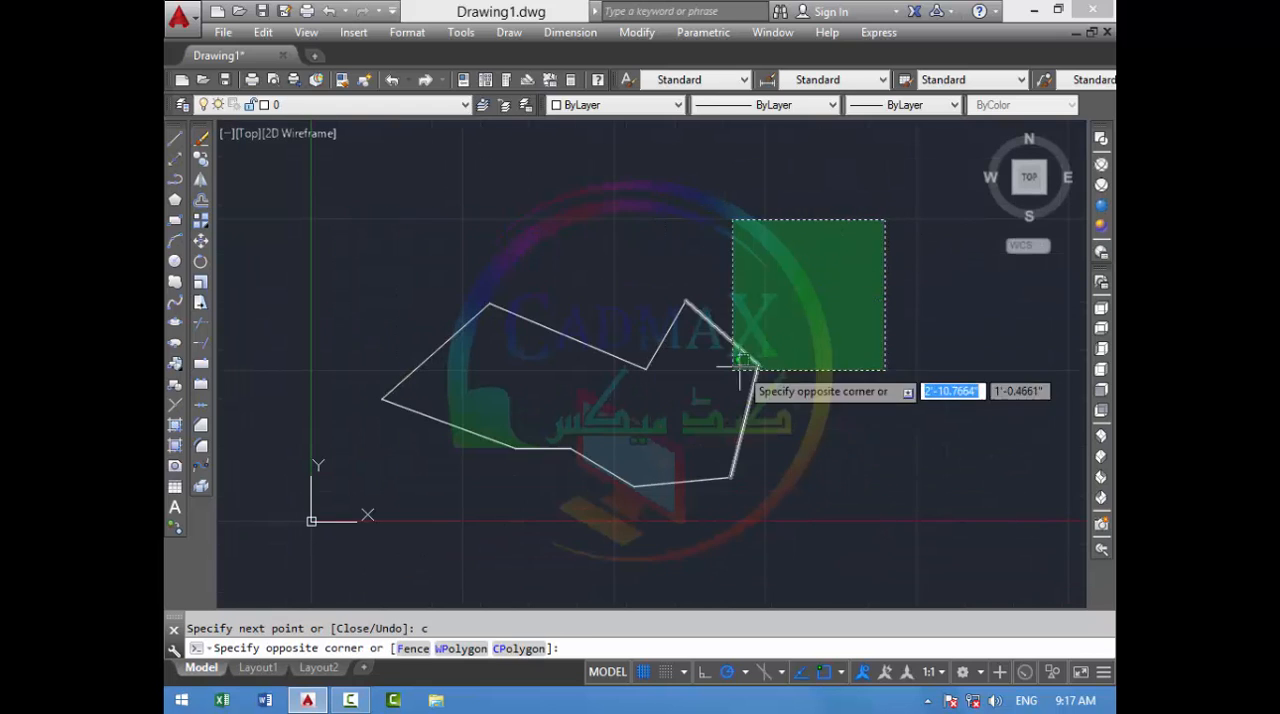
click(741, 367)
mouse_move(850, 216)
mouse_down()
mouse_move(777, 286)
mouse_move(691, 423)
mouse_move(449, 443)
mouse_move(386, 274)
mouse_up()
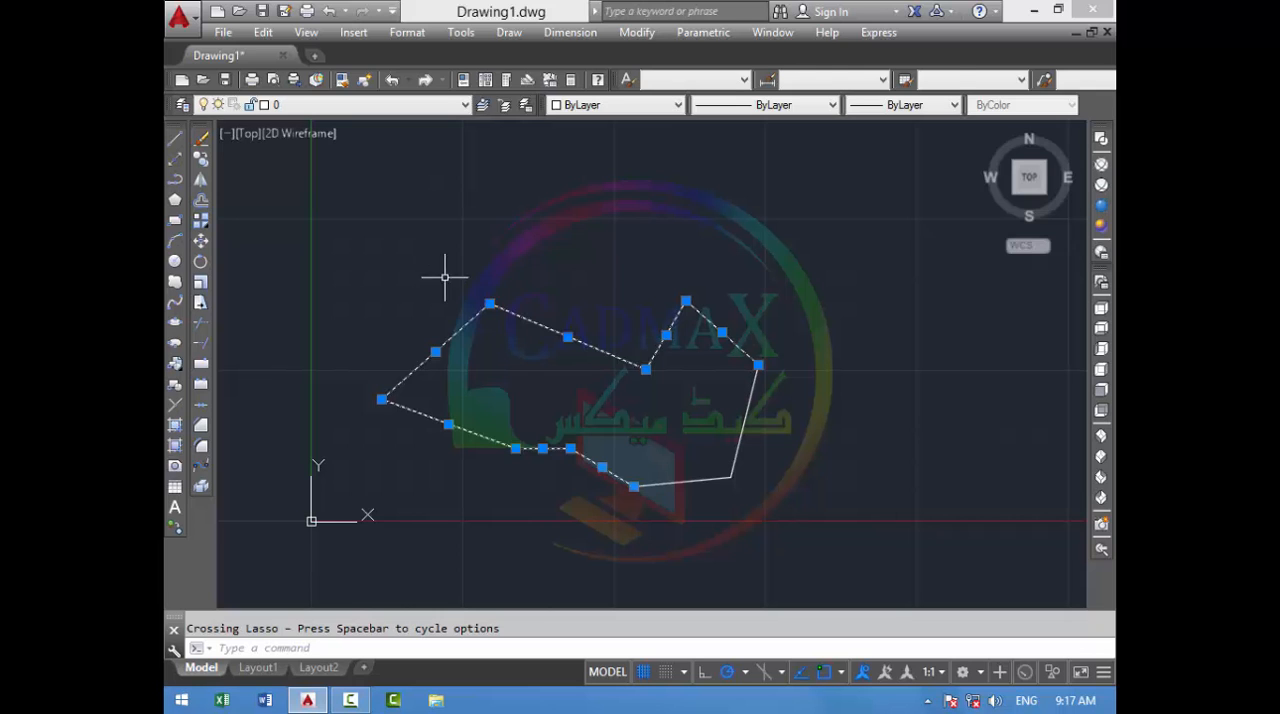
key(Escape)
- Select the entire closed zigzag outline with a crossing window and erase it
click(850, 181)
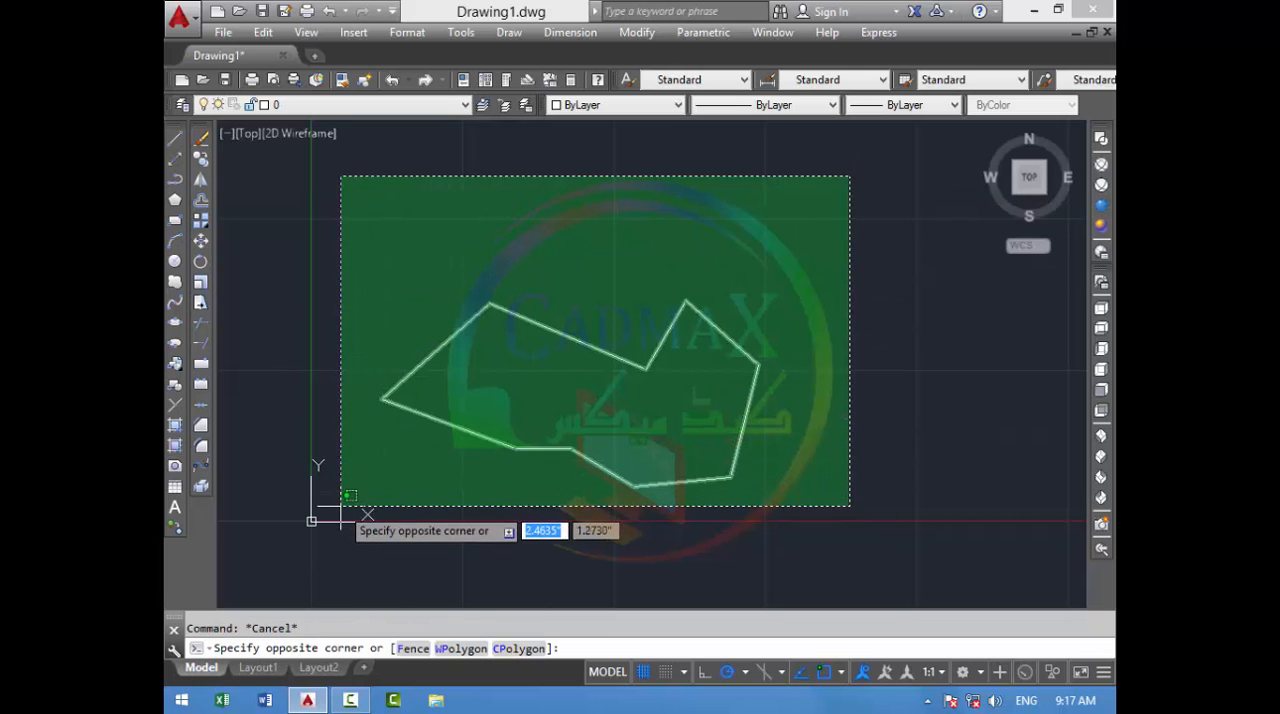
click(340, 508)
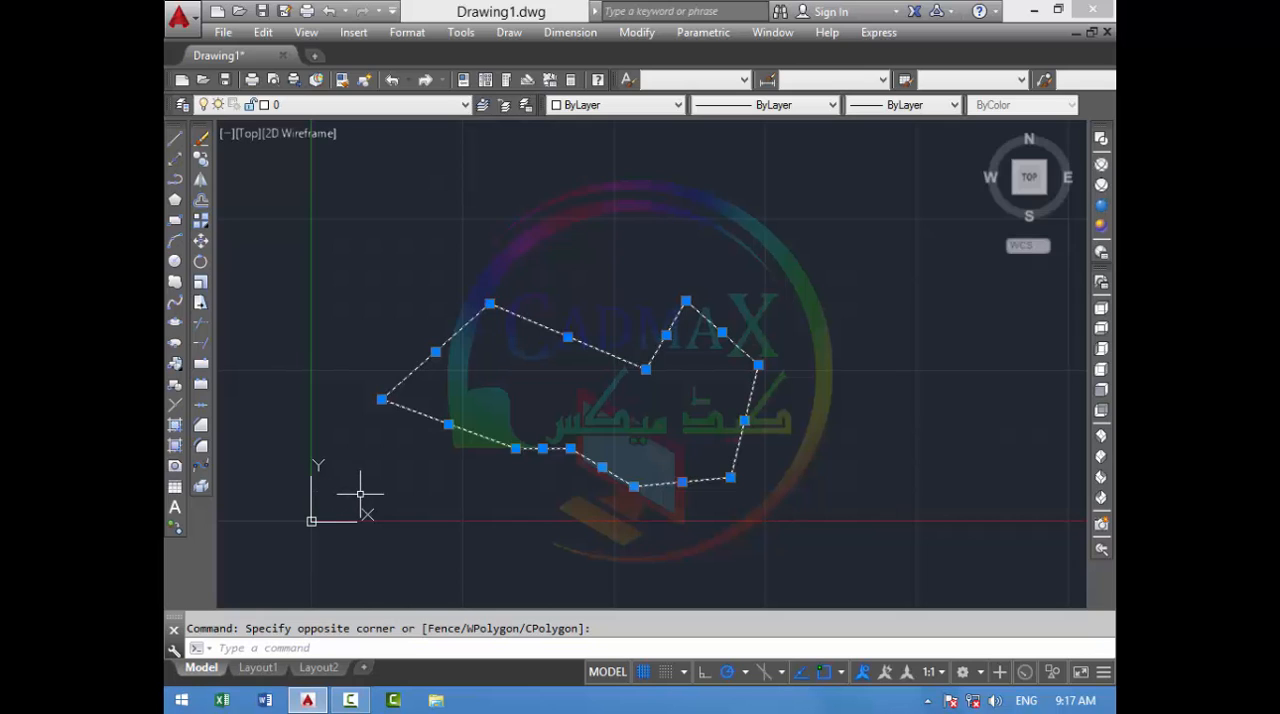
text(e)
key(Return)
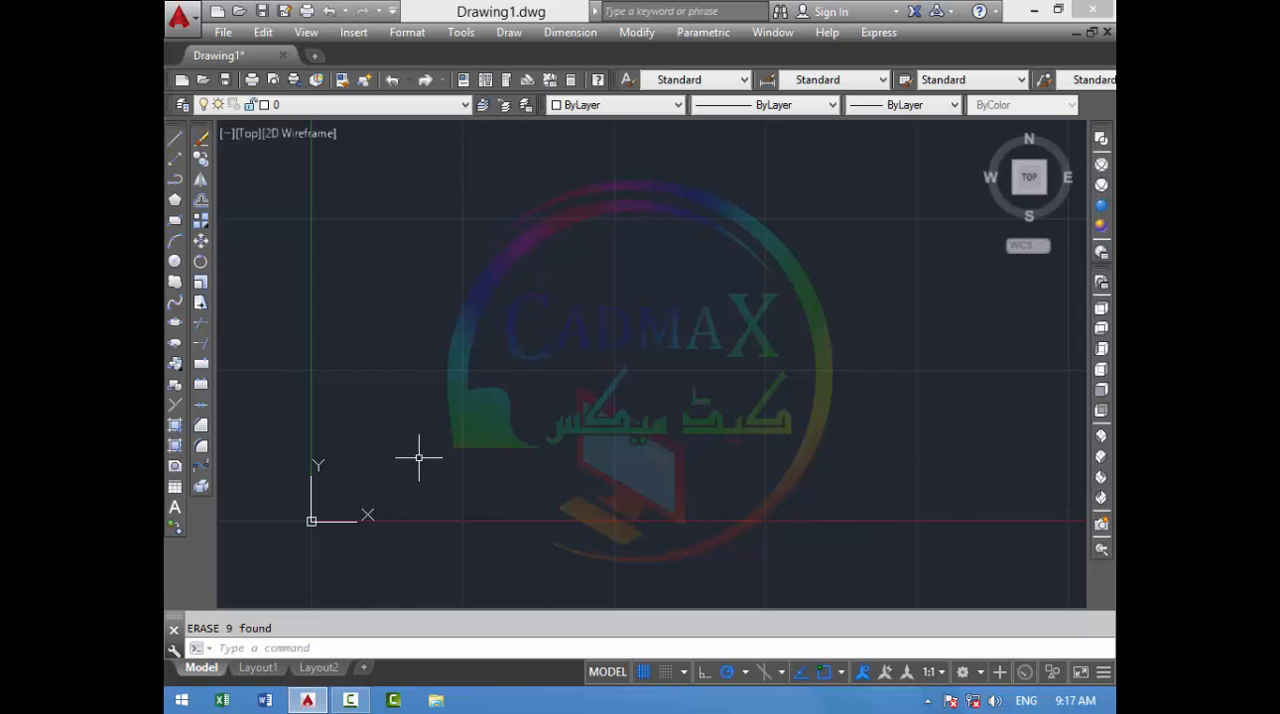
- Start a new line chain with one segment rising diagonally from the area above the origin
text(l)
key(Return)
click(389, 378)
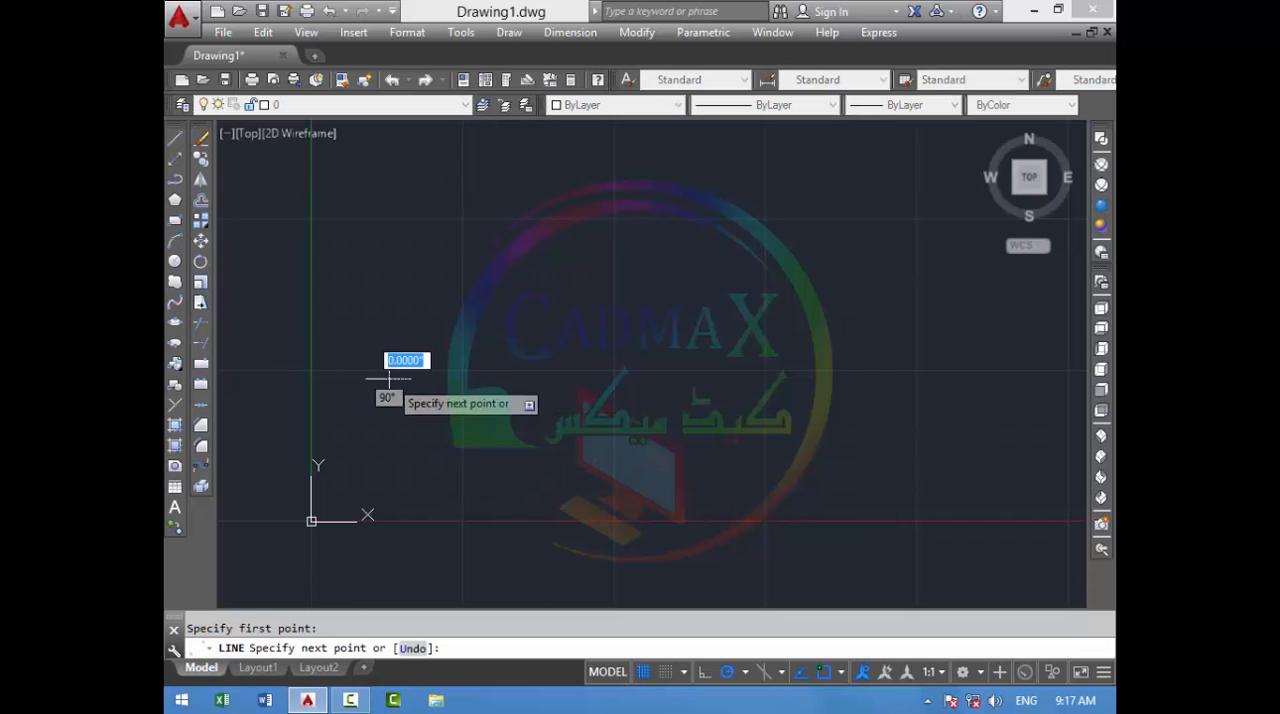
click(540, 210)
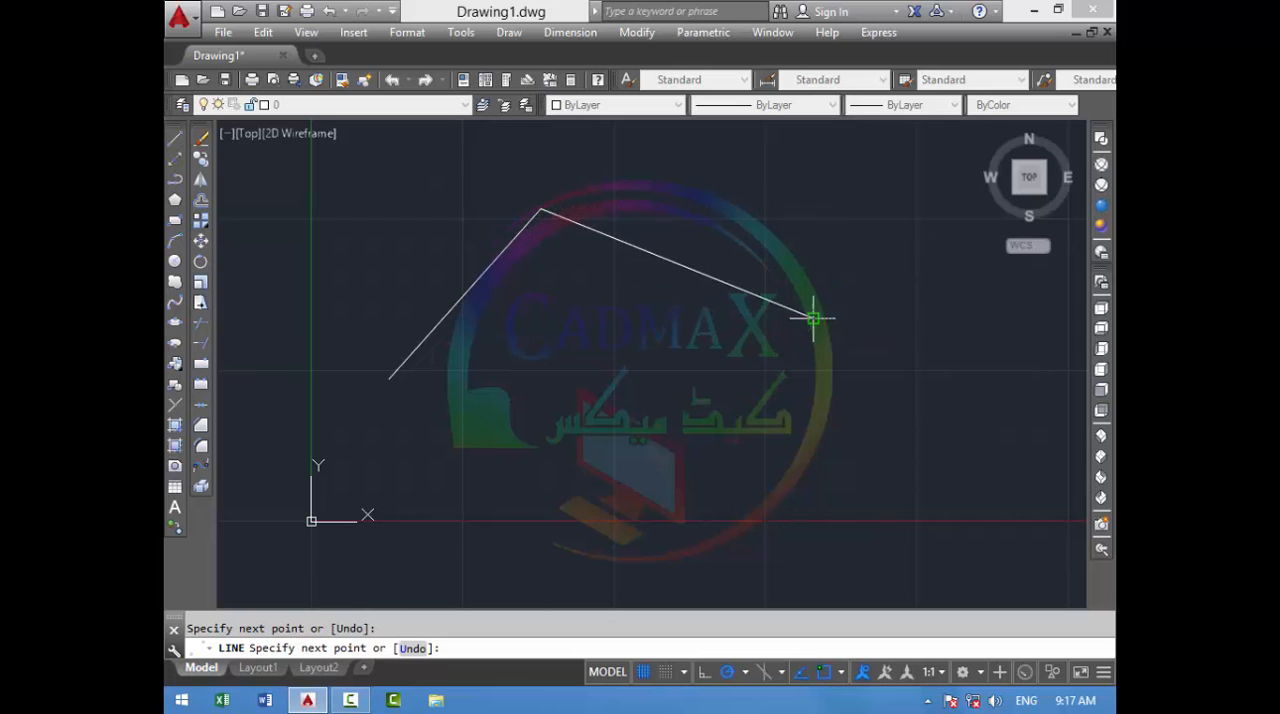
- Add two connected segments to the chain and undo both while staying in the Line command
click(812, 318)
click(906, 175)
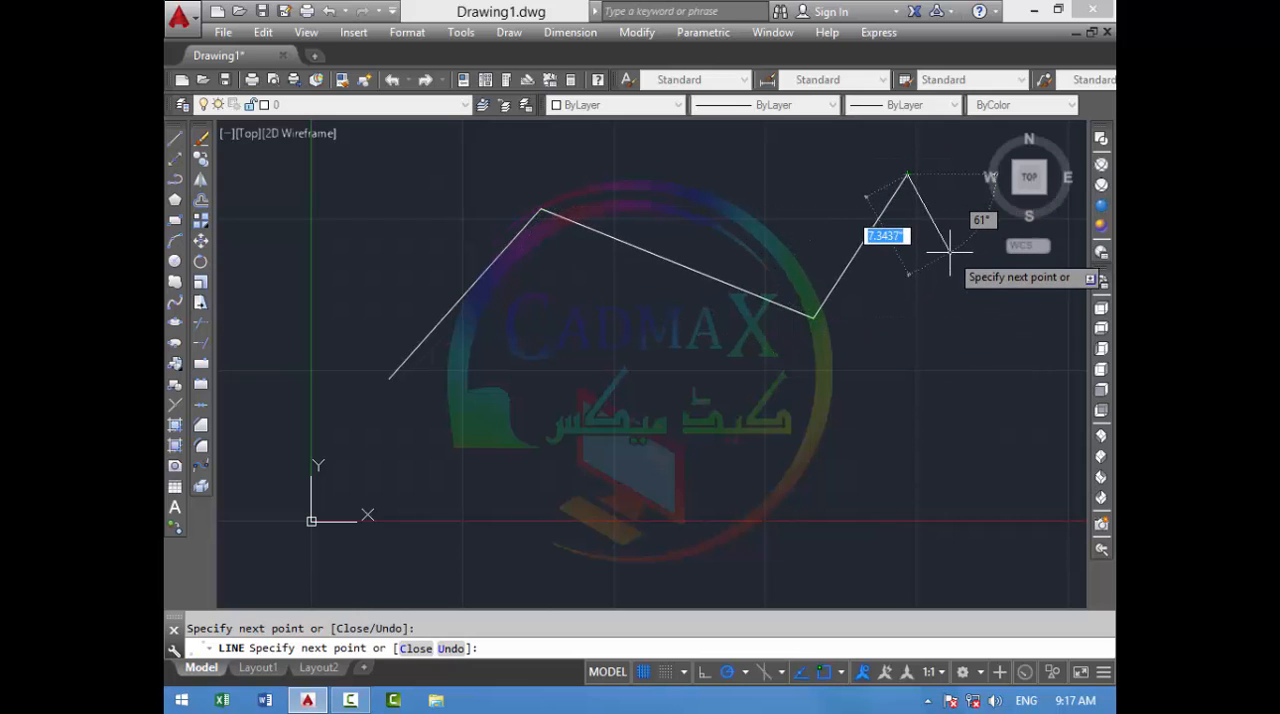
key(ctrl+z)
key(ctrl+z)
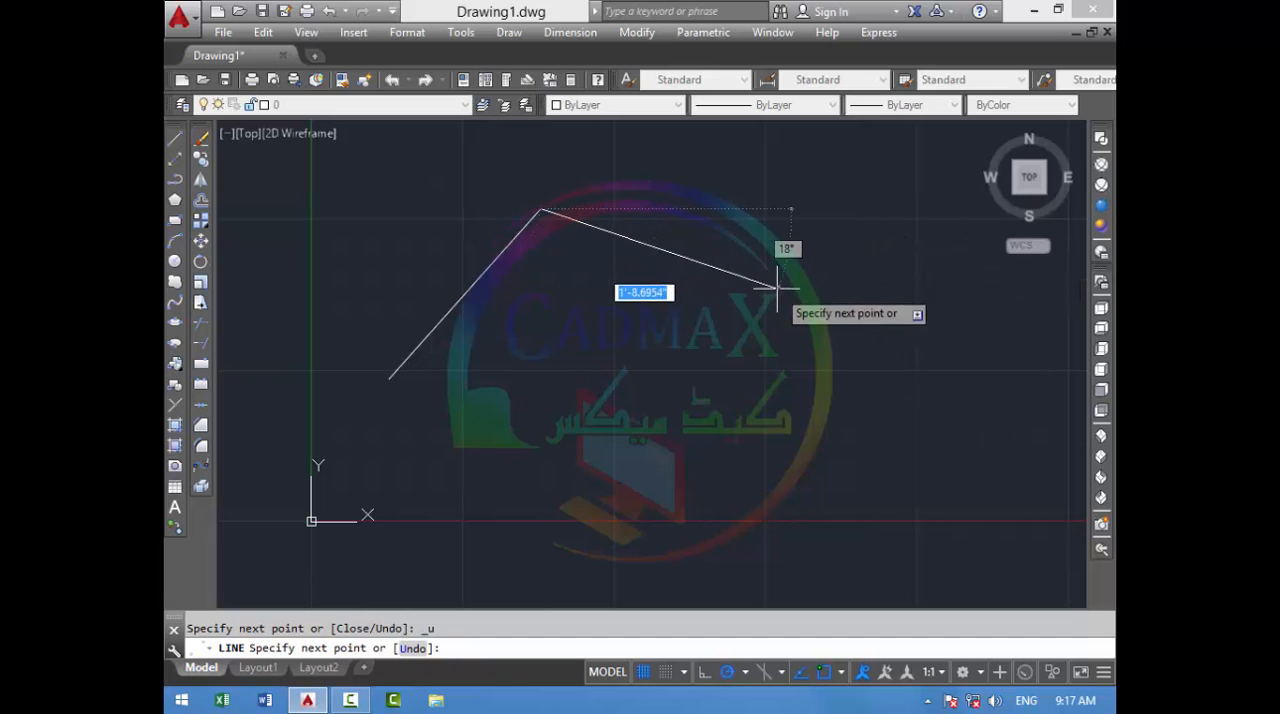
- Add three connected segments, starting with a short descending one, and undo the last two with the Line command's Undo option
click(670, 281)
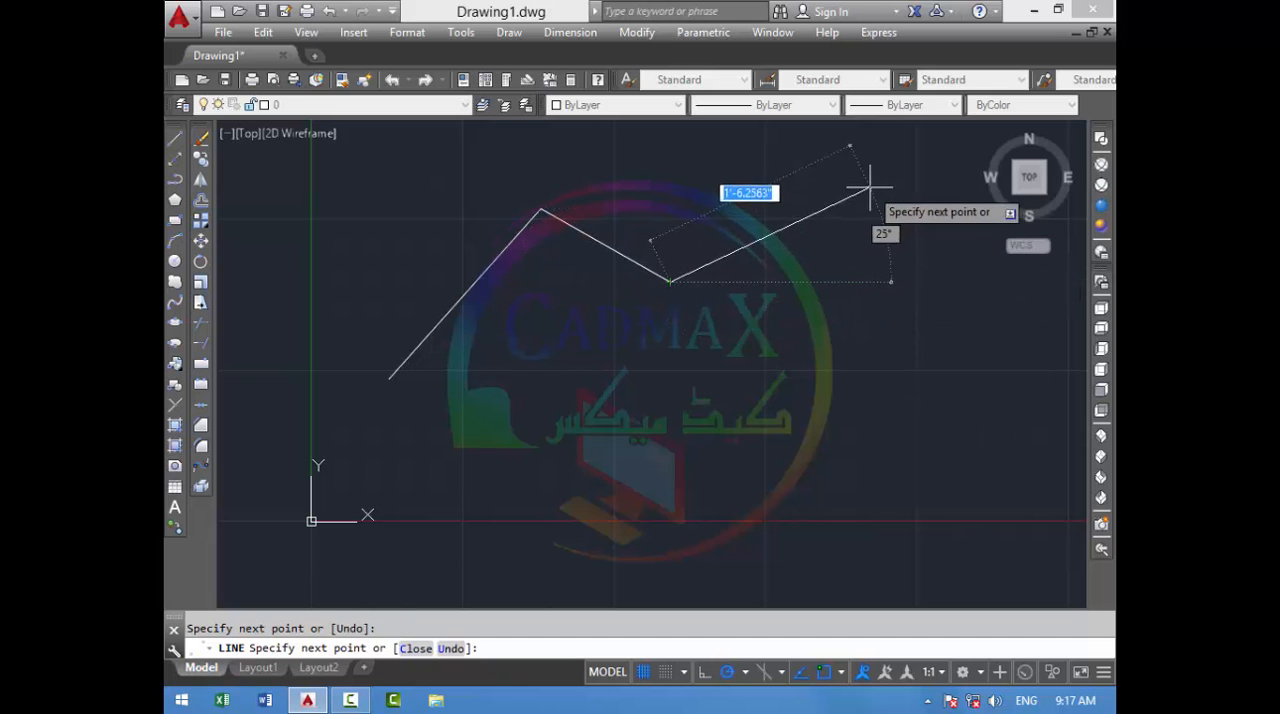
click(869, 186)
click(960, 344)
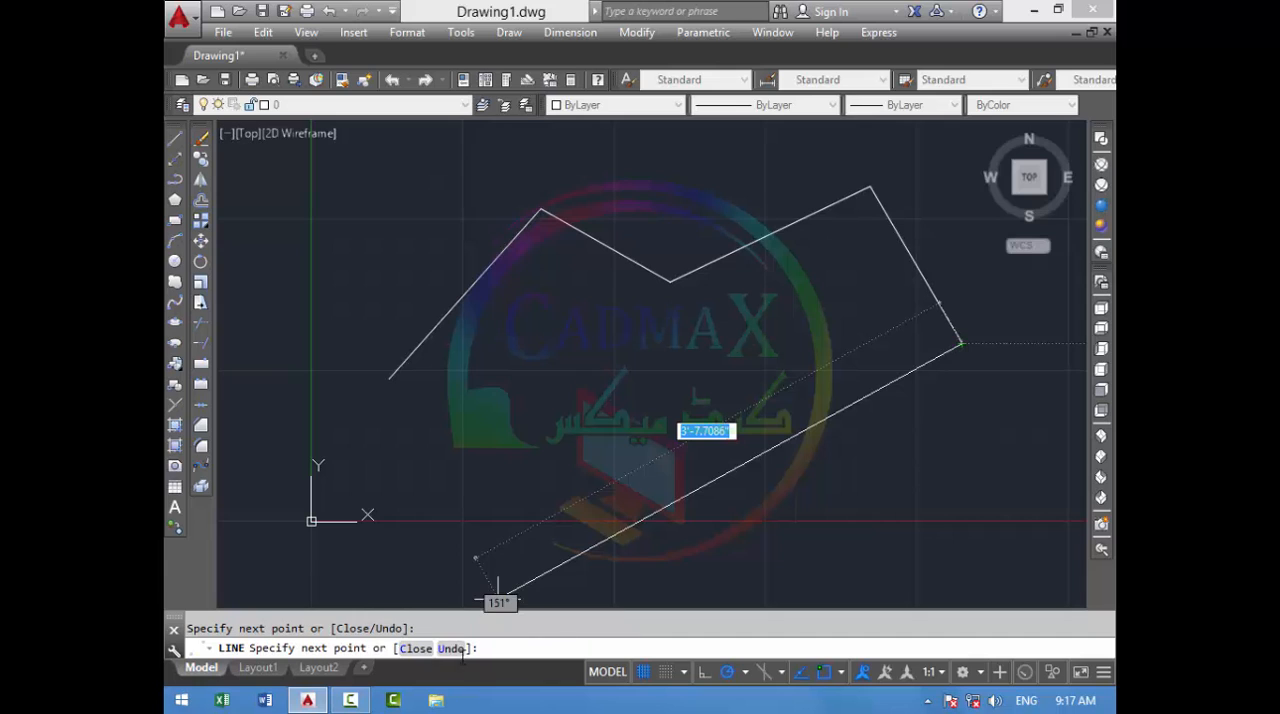
click(452, 649)
click(452, 649)
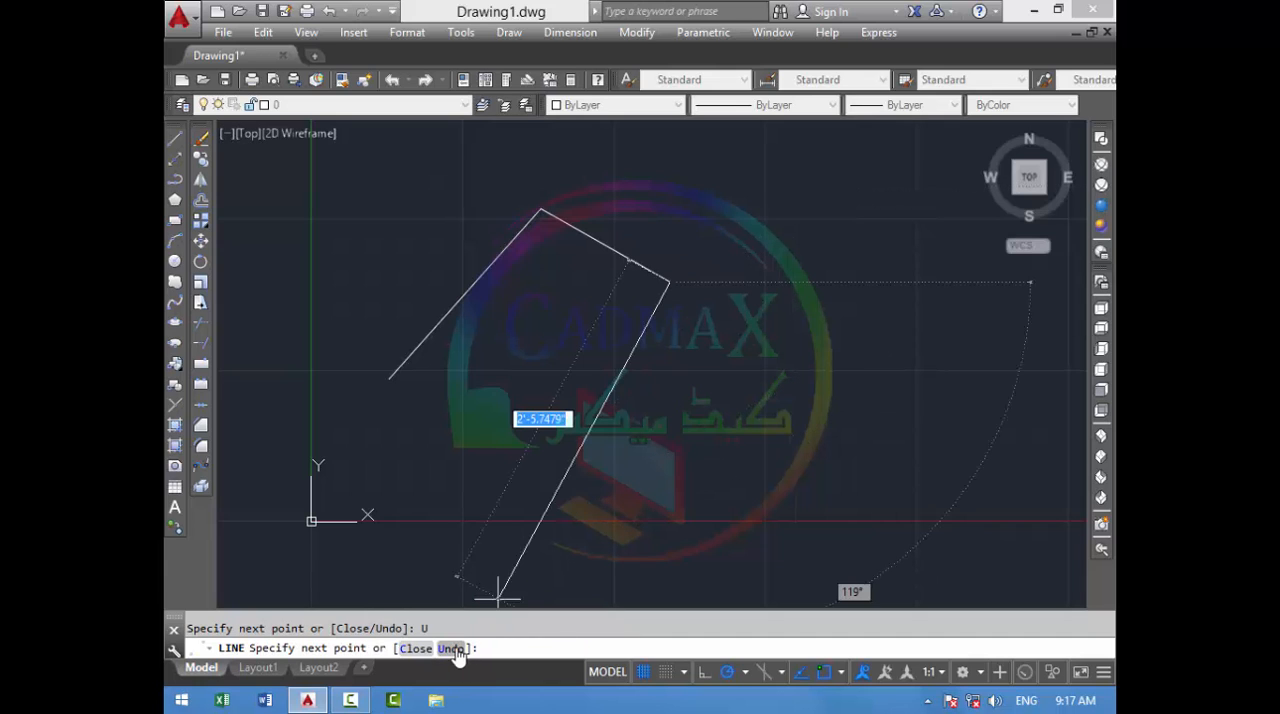
- Add four connected segments, the first rising about 1'-6" at 19°, and undo the last three one by one within the Line command
click(872, 212)
click(914, 314)
click(868, 443)
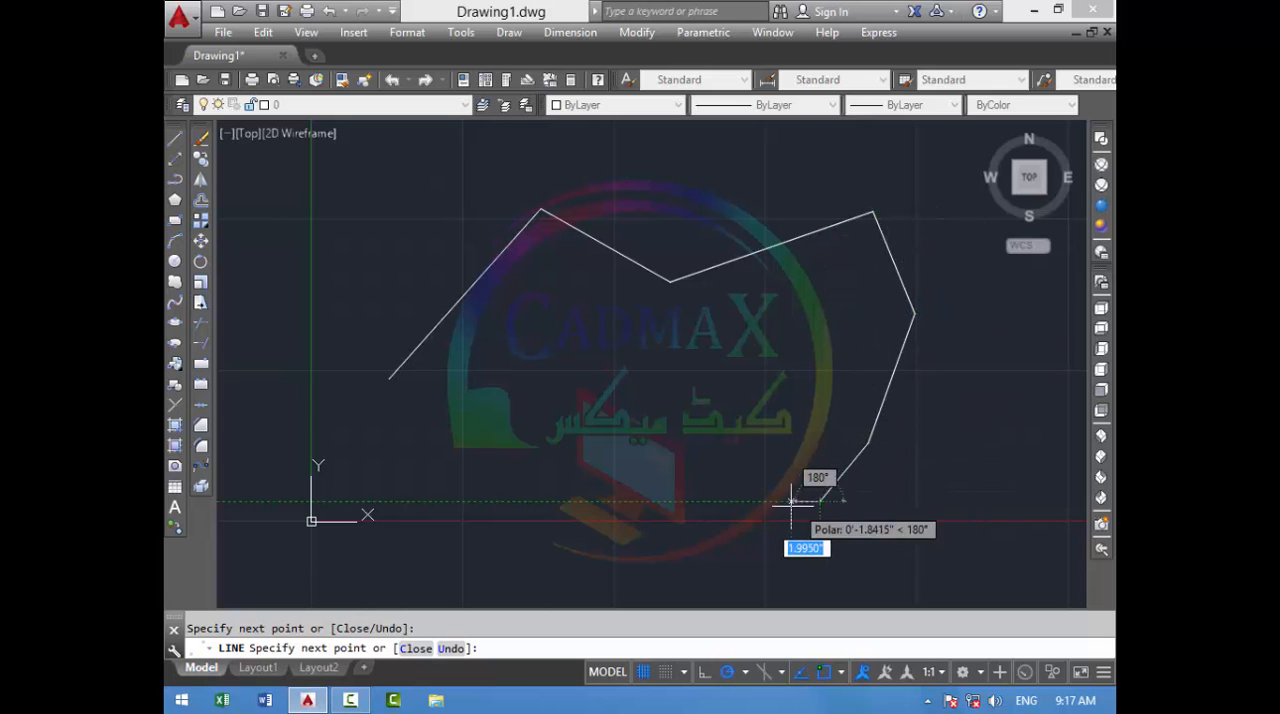
click(820, 500)
text(u)
key(Return)
text(u)
key(Return)
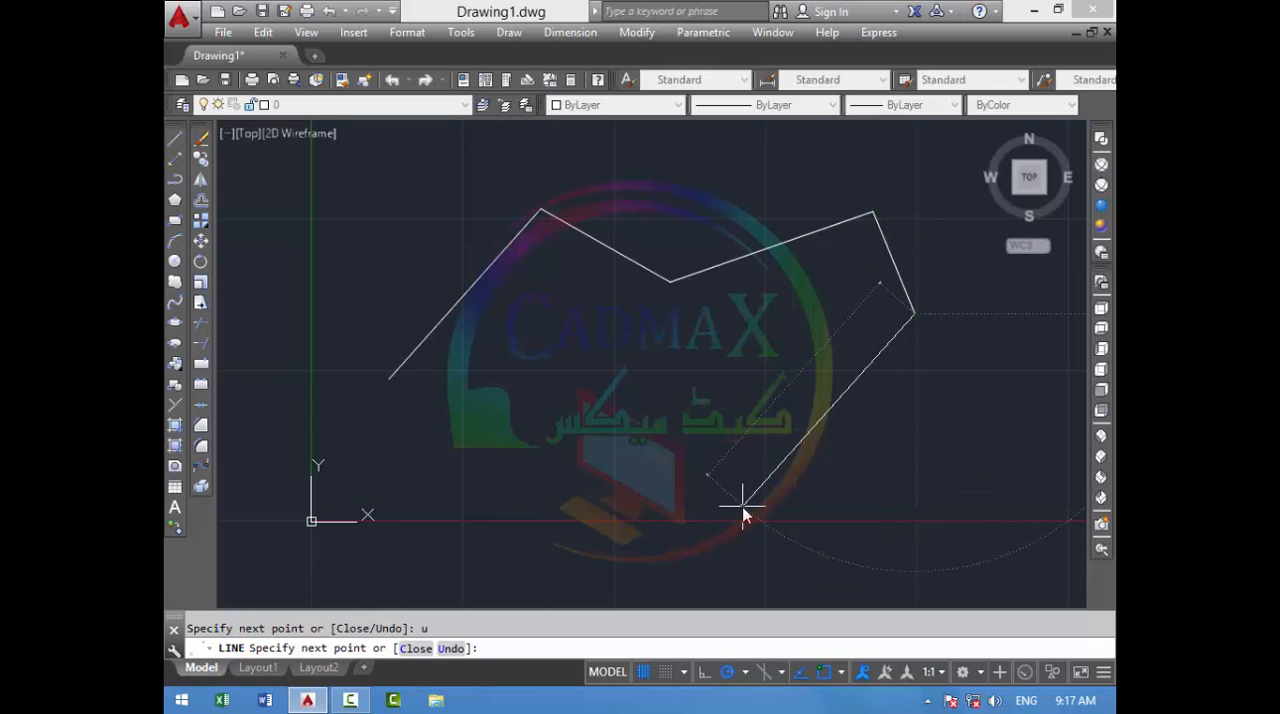
text(u)
key(Return)
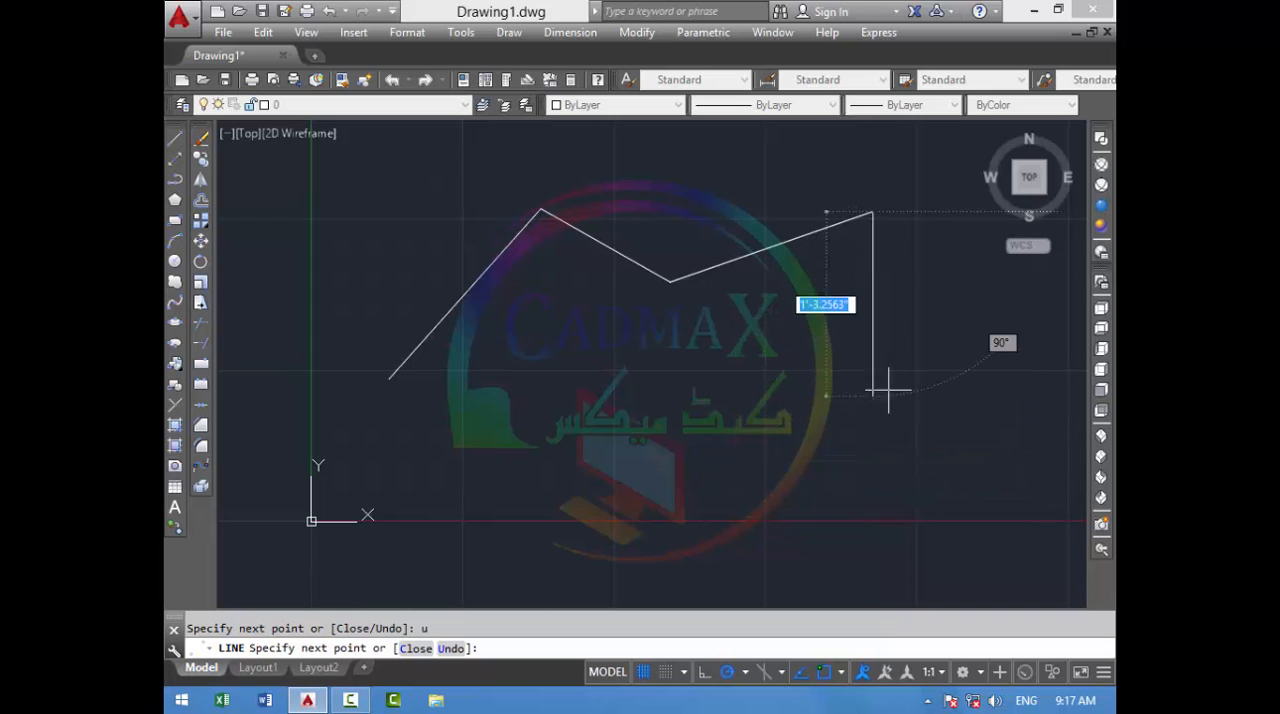
- Add two descending segments to the chain and close the outline back to its starting point with the Close option
click(941, 406)
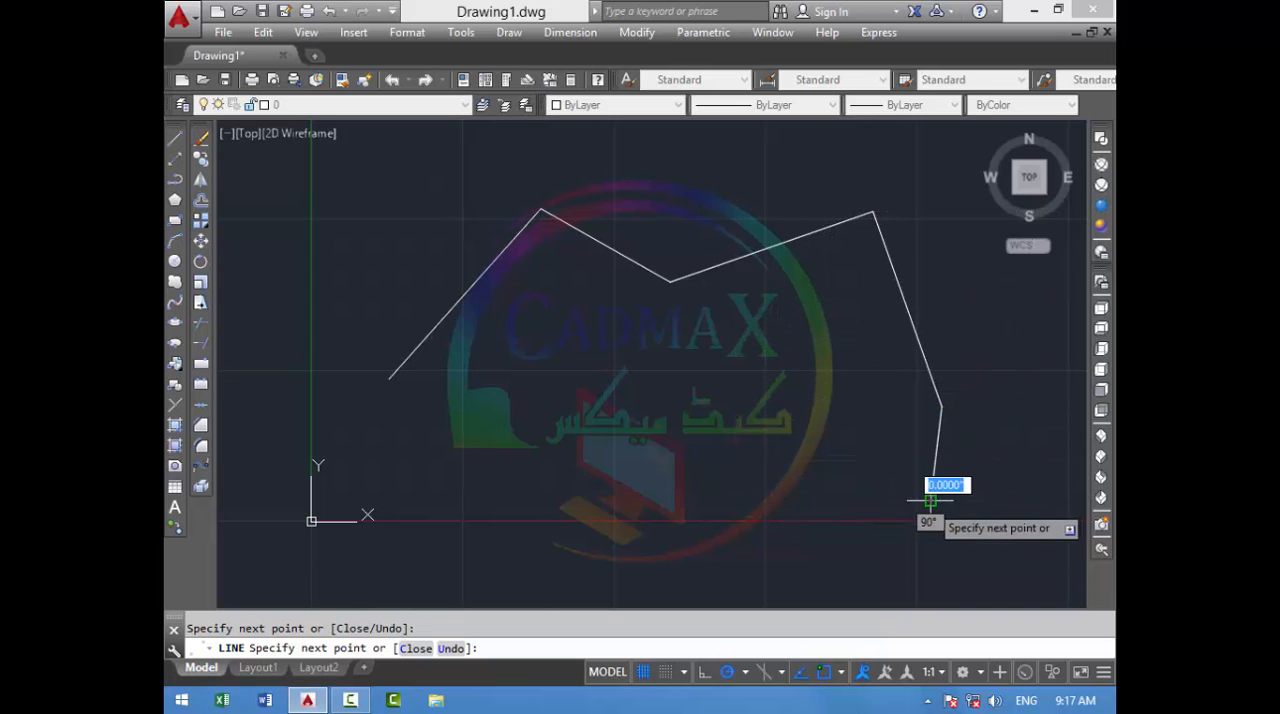
click(931, 500)
click(415, 648)
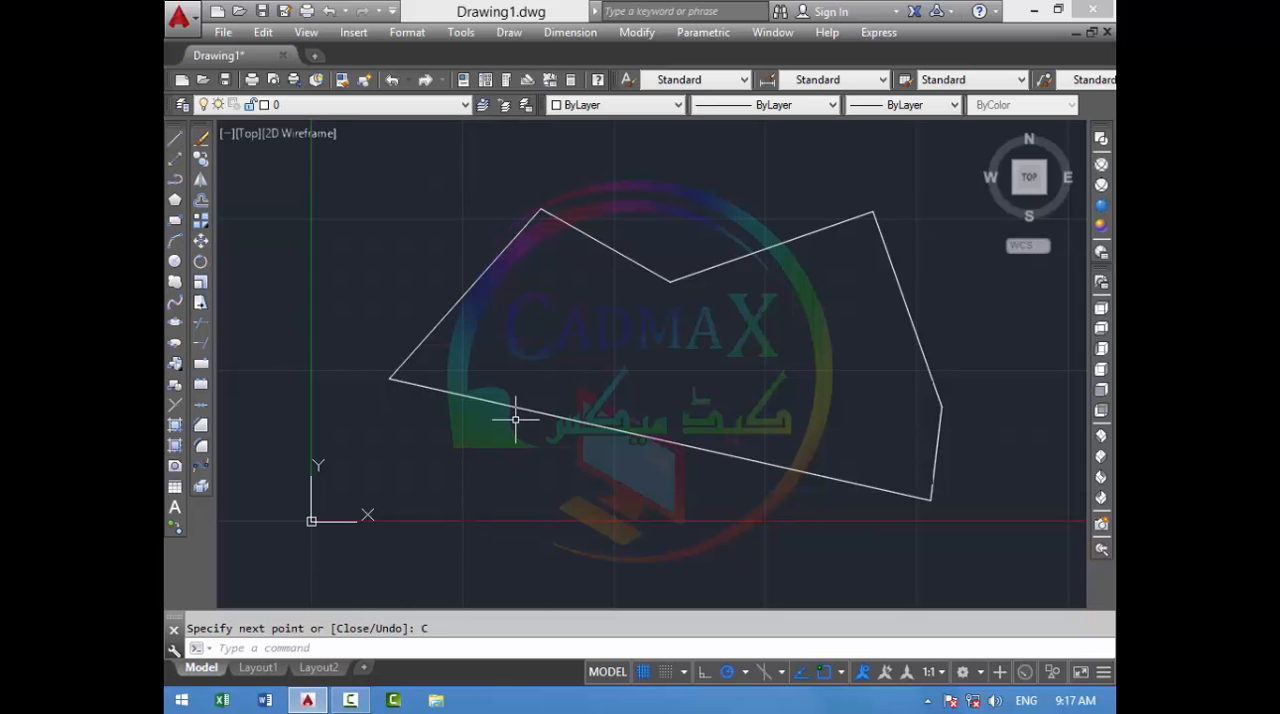
- Select the whole closed six-sided outline with a crossing window and erase it
scroll(645, 310, down, 2)
click(886, 180)
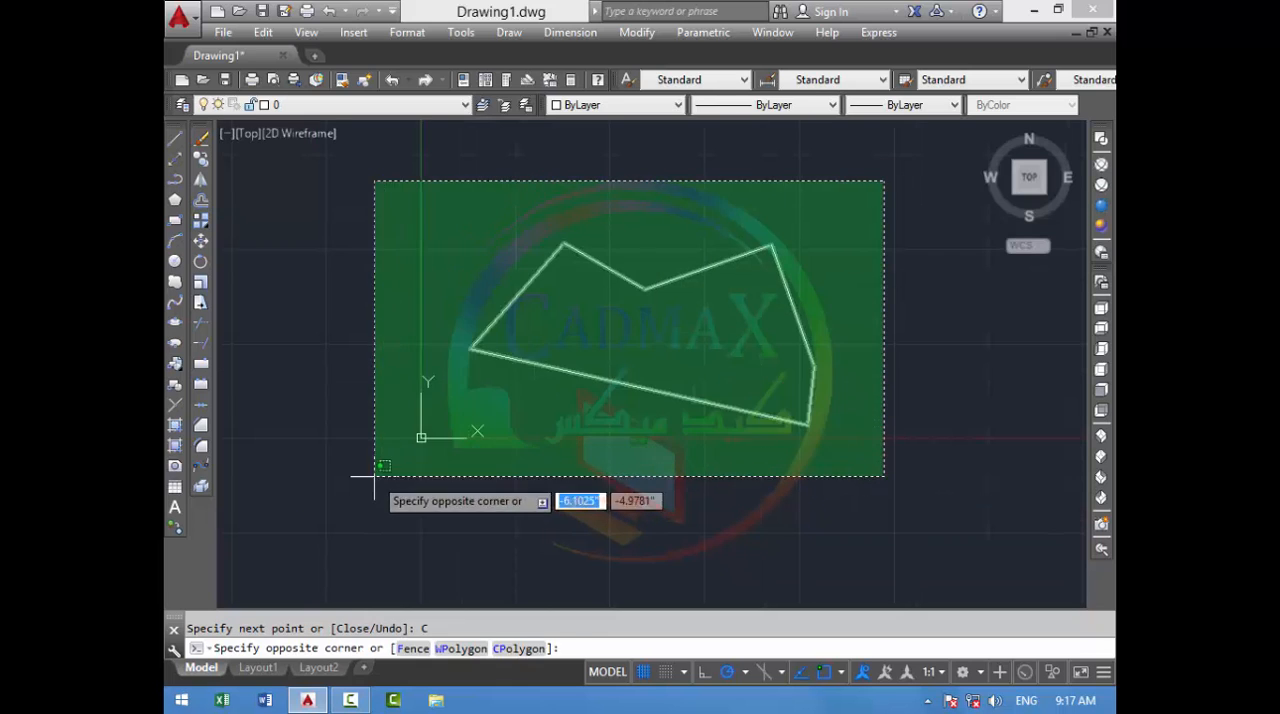
click(375, 471)
key(Delete)
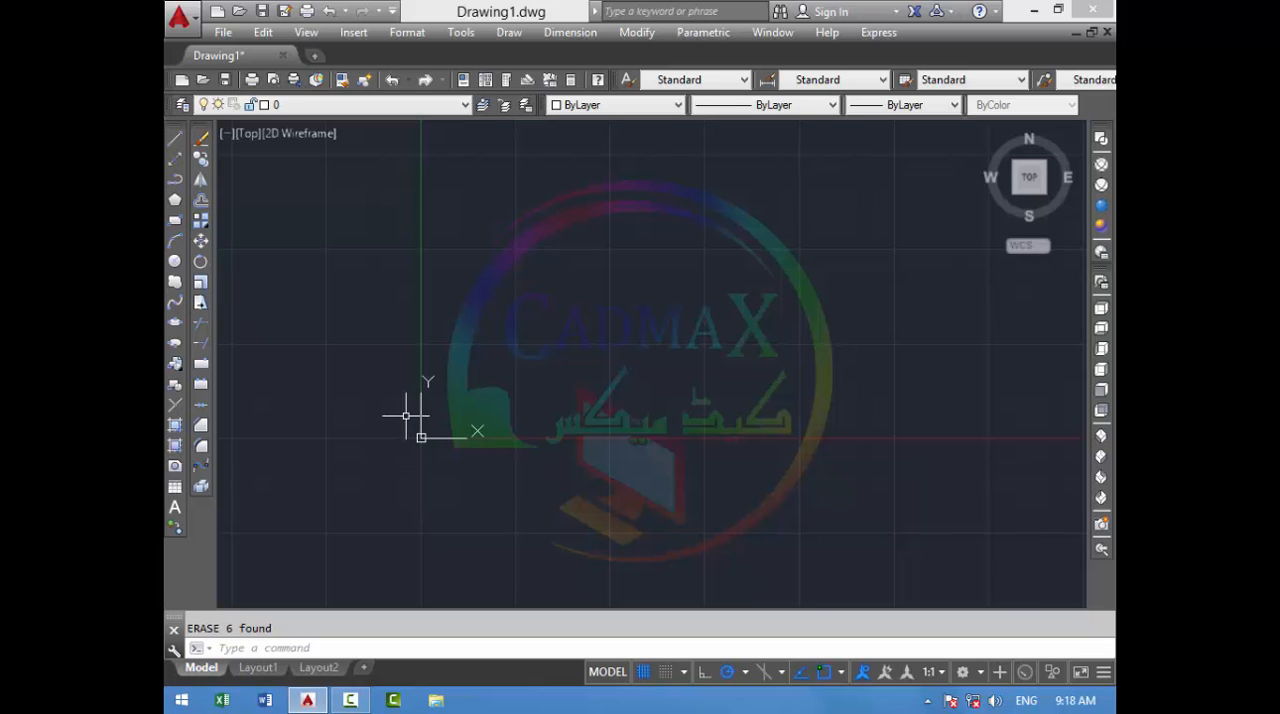
- Turn Ortho mode on while drawing a horizontal line 2'3" long toward positive X with the Line command
text(l)
key(Return)
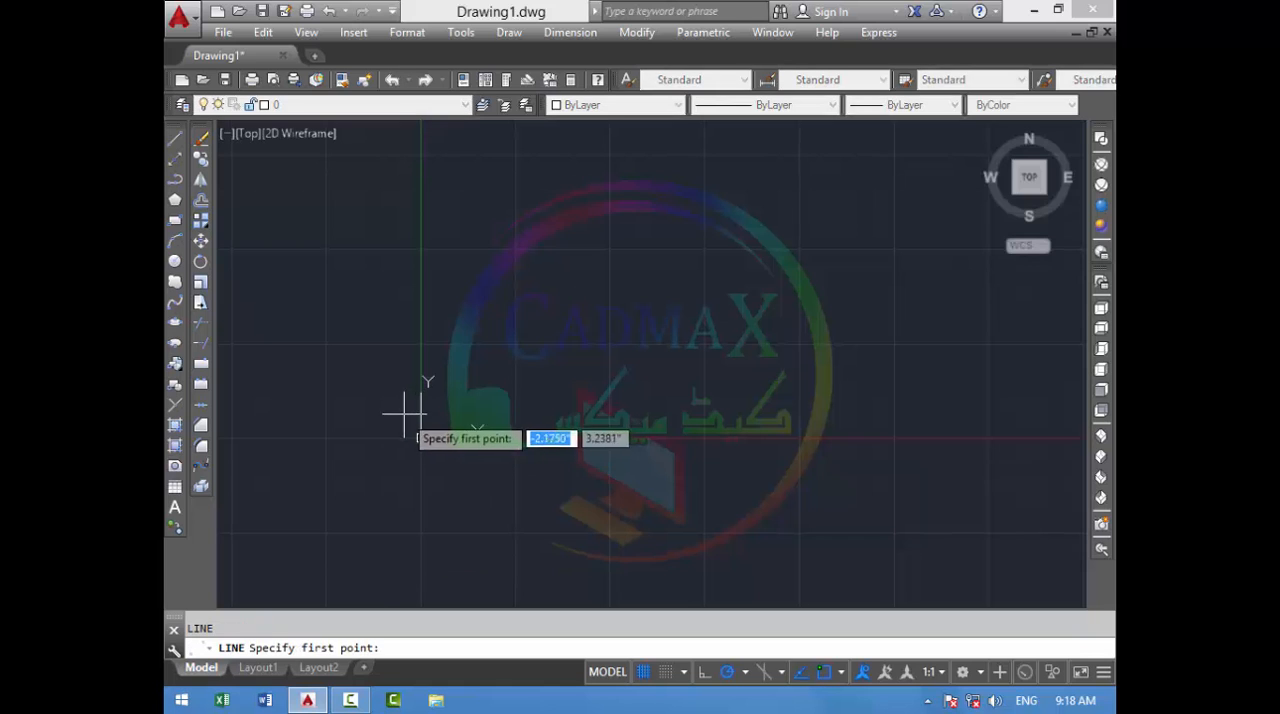
click(328, 385)
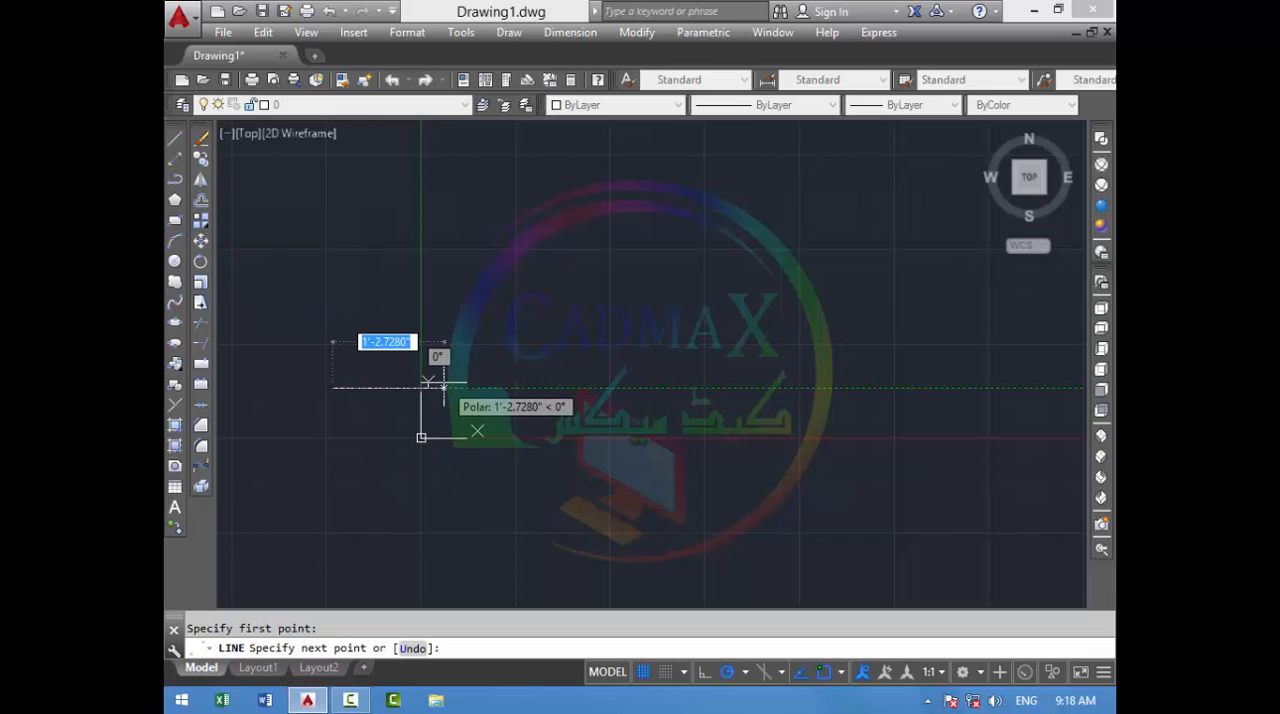
key(F8)
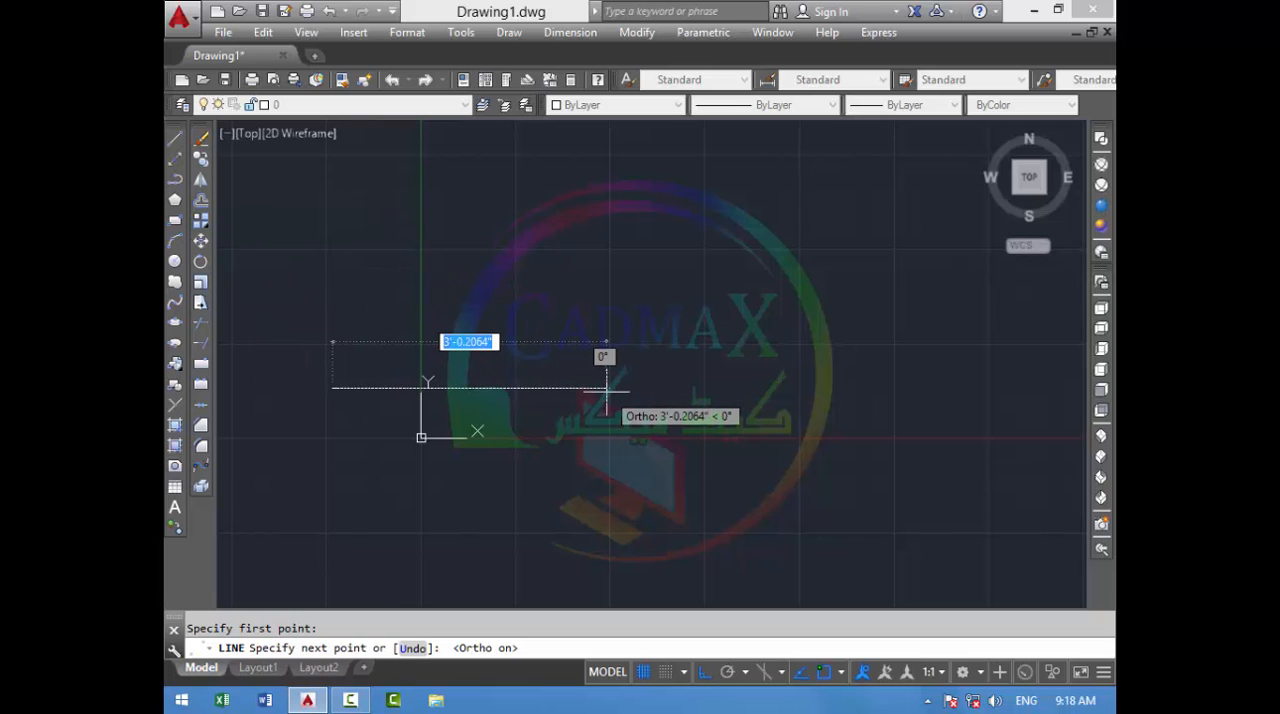
text(2)
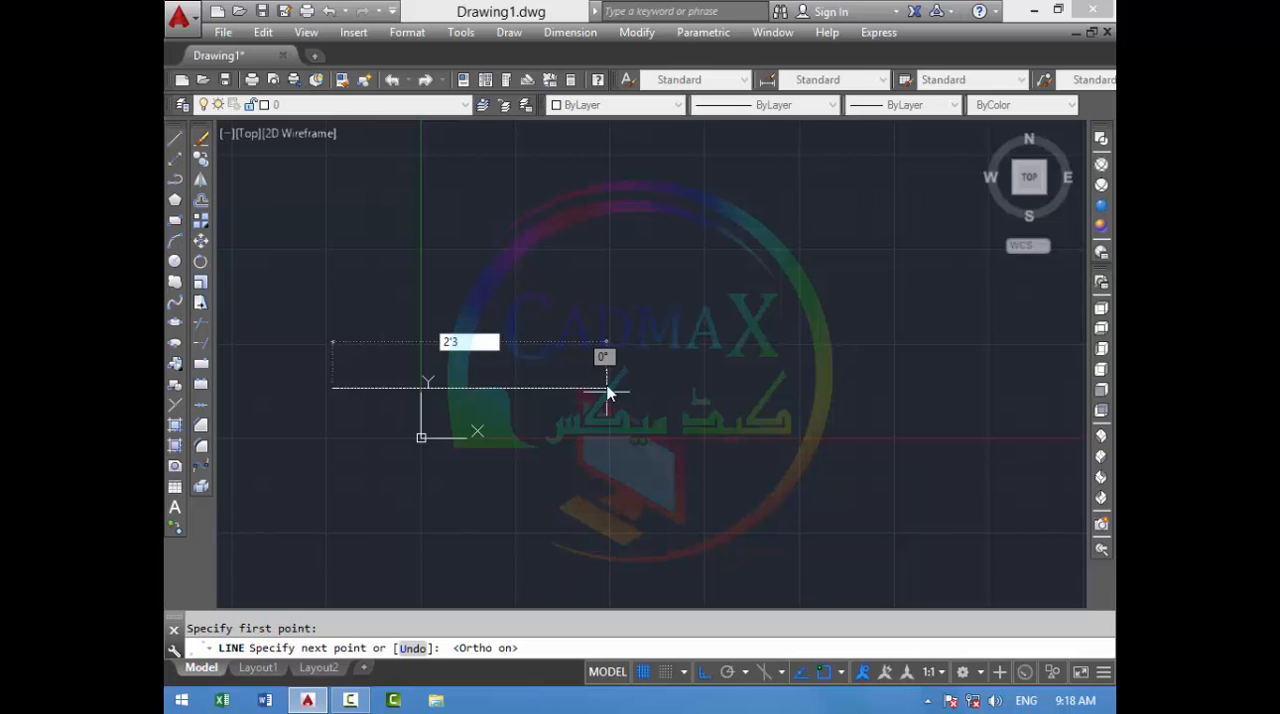
text('3)
key(Return)
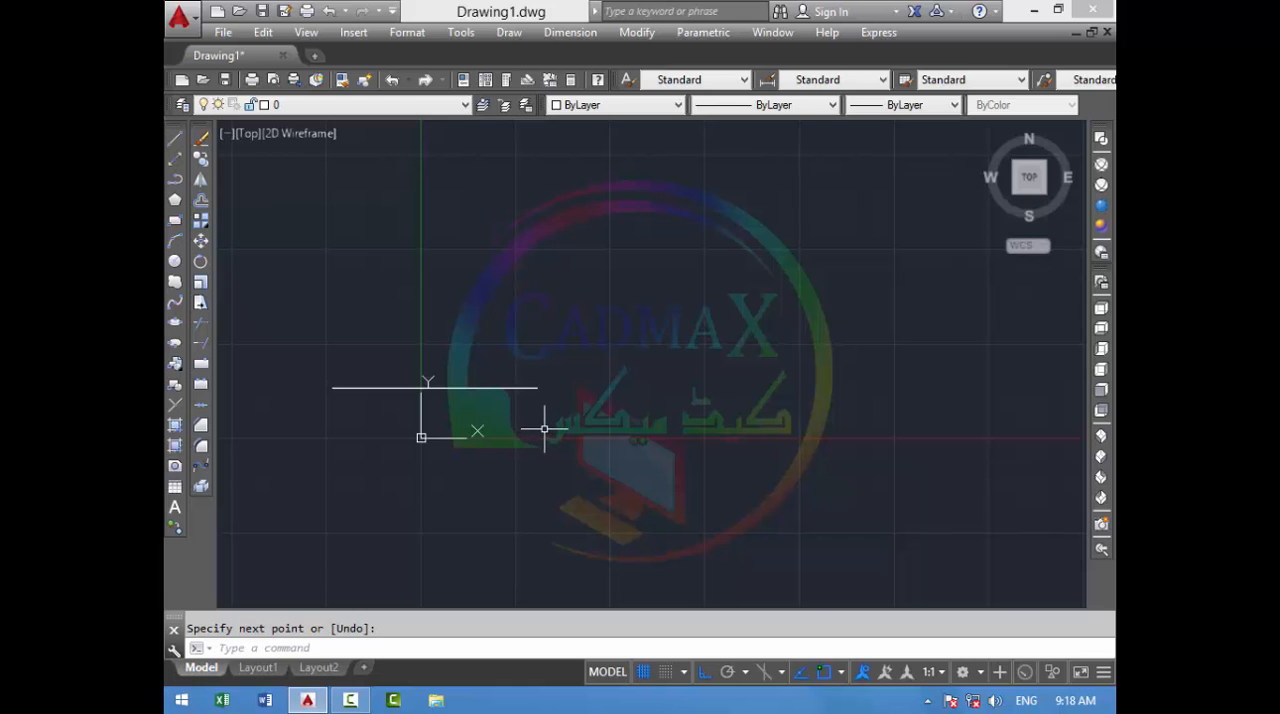
- Measure the horizontal line's length from endpoint to endpoint with the DIST command
text(DI)
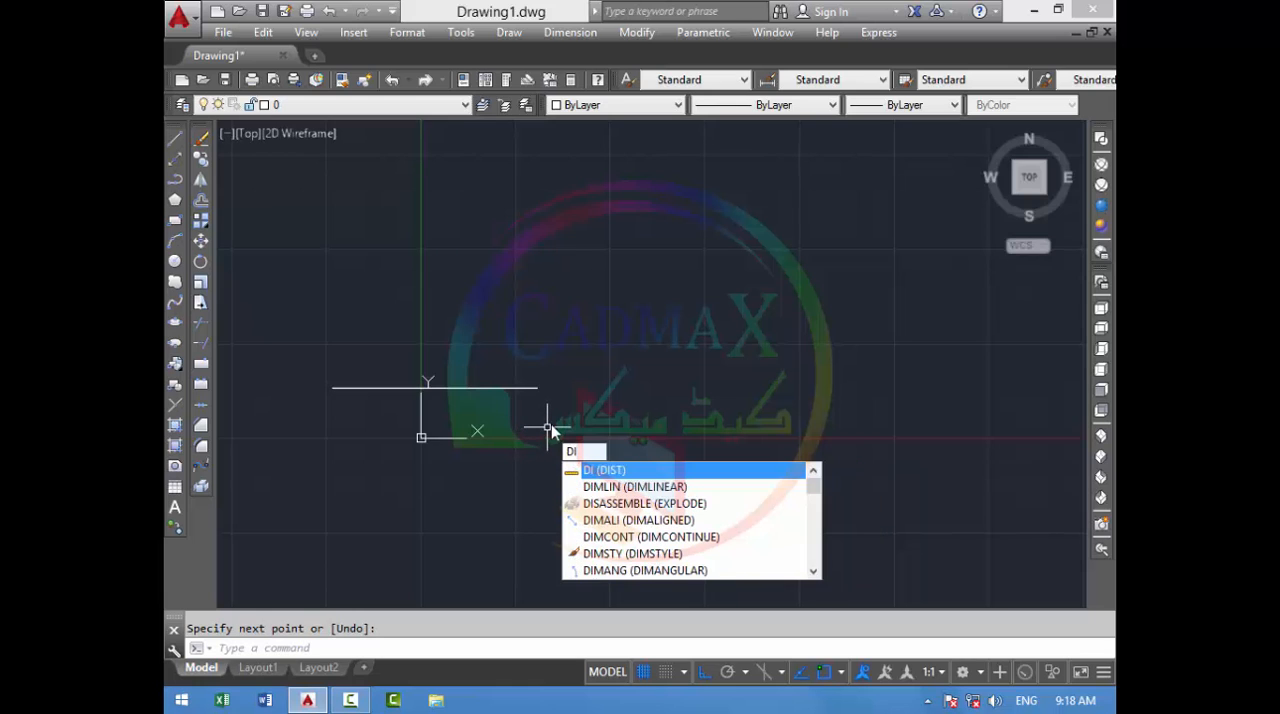
key(Return)
click(332, 387)
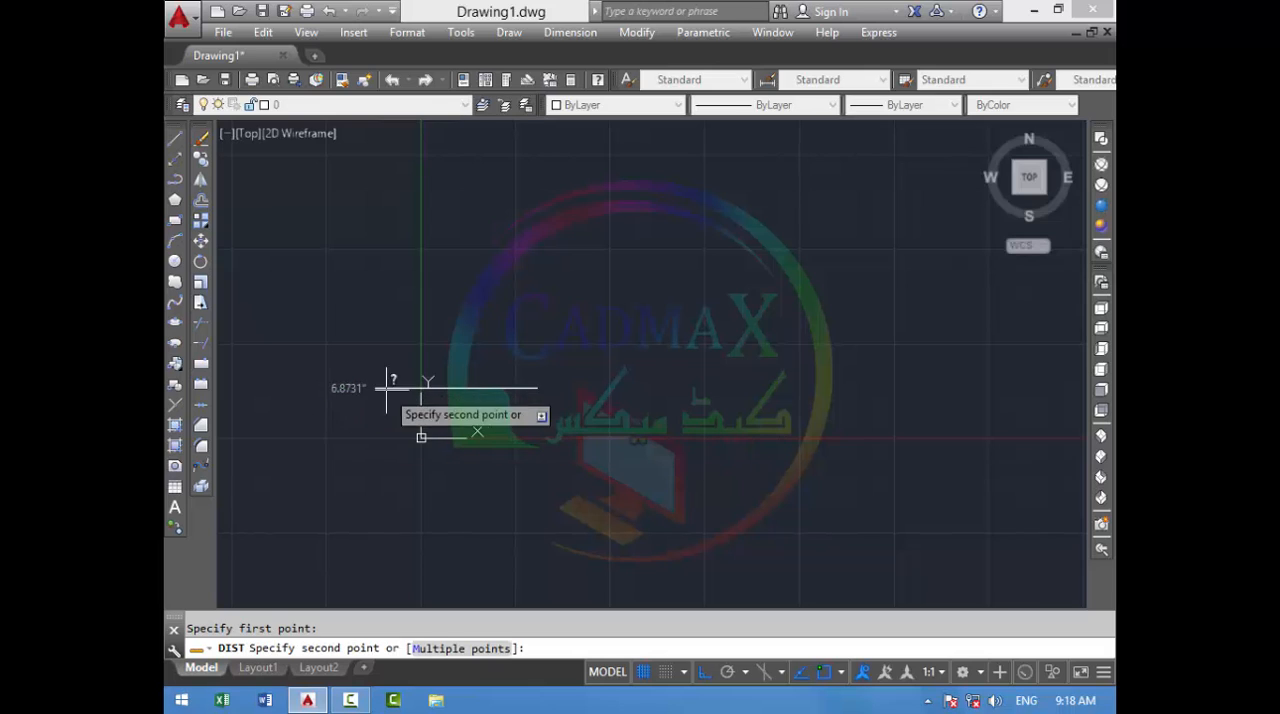
click(537, 387)
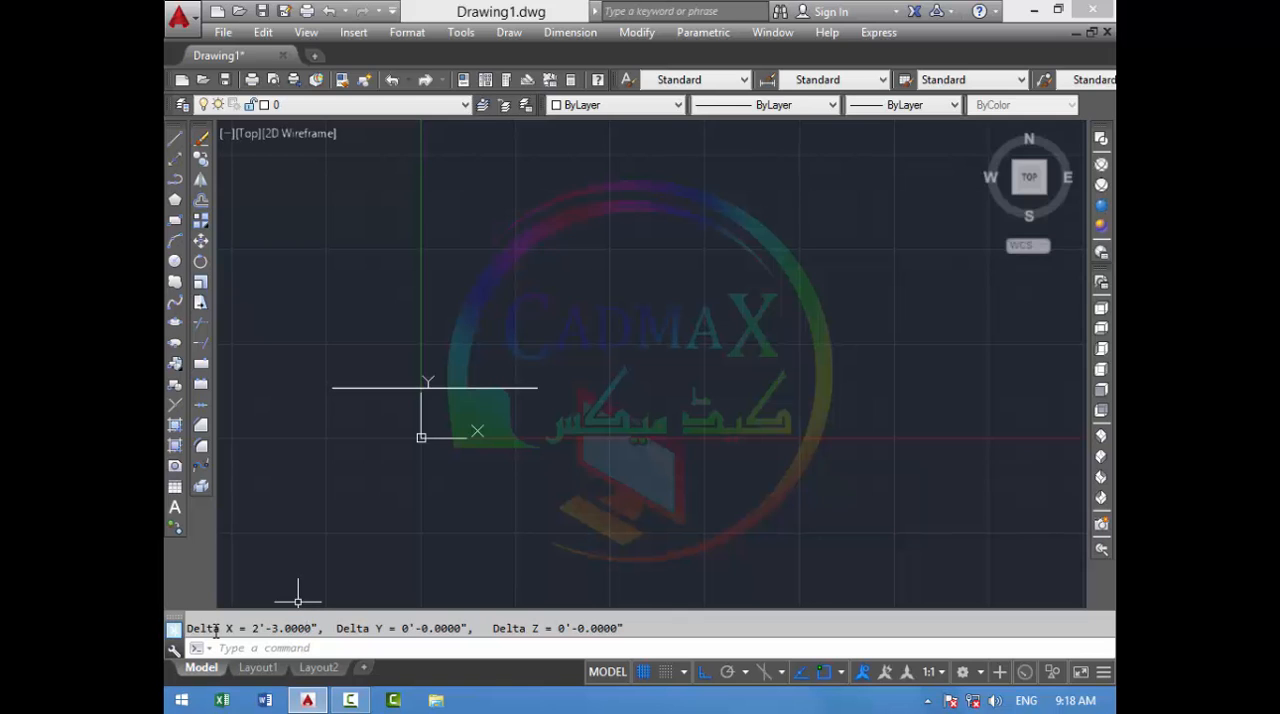
- Select the measured horizontal line with a crossing window and erase it
click(568, 300)
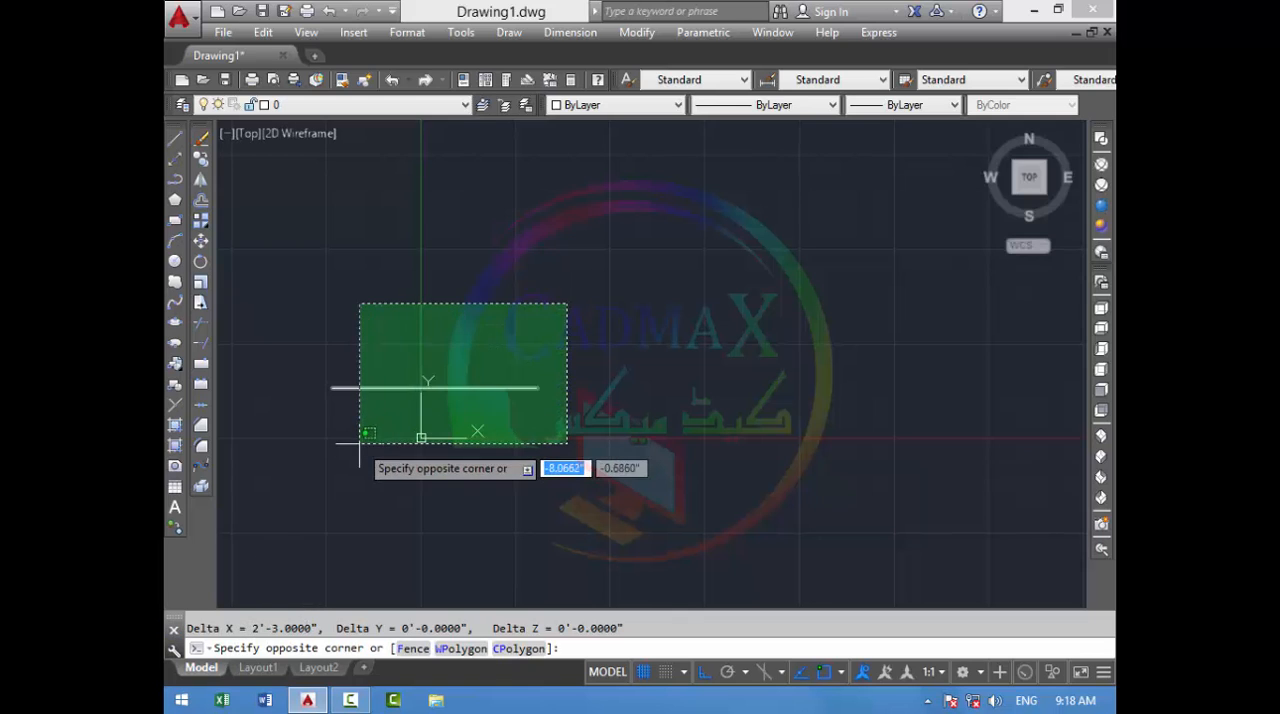
click(357, 444)
key(Delete)
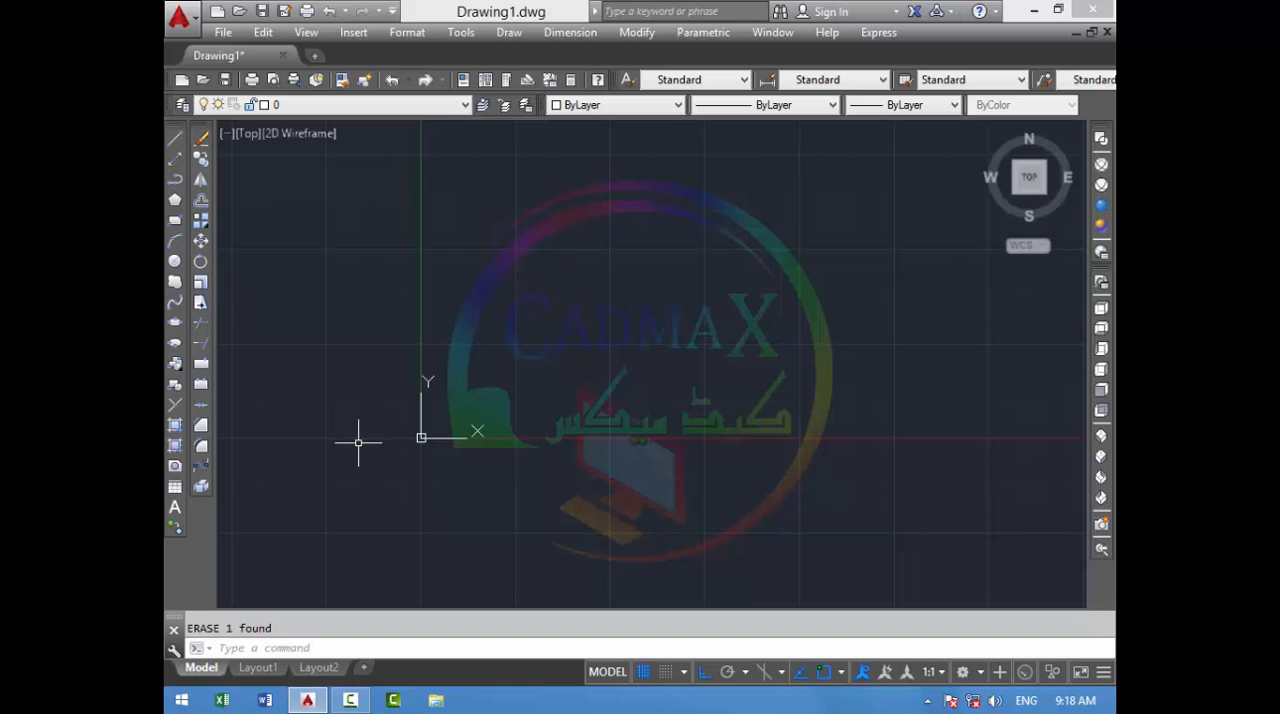
- Draw two connected ortho lines: a horizontal one 3'3" long toward positive X, and a vertical one 2' upward from its end
text(l)
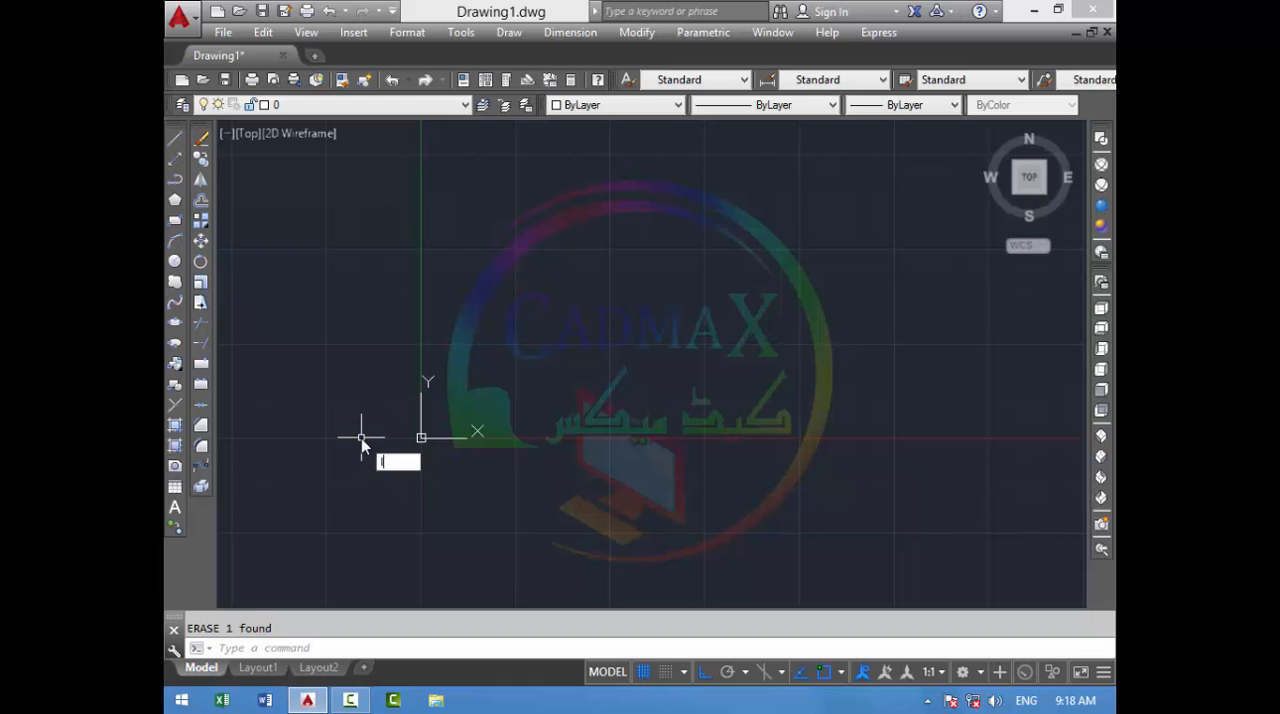
key(Return)
click(291, 397)
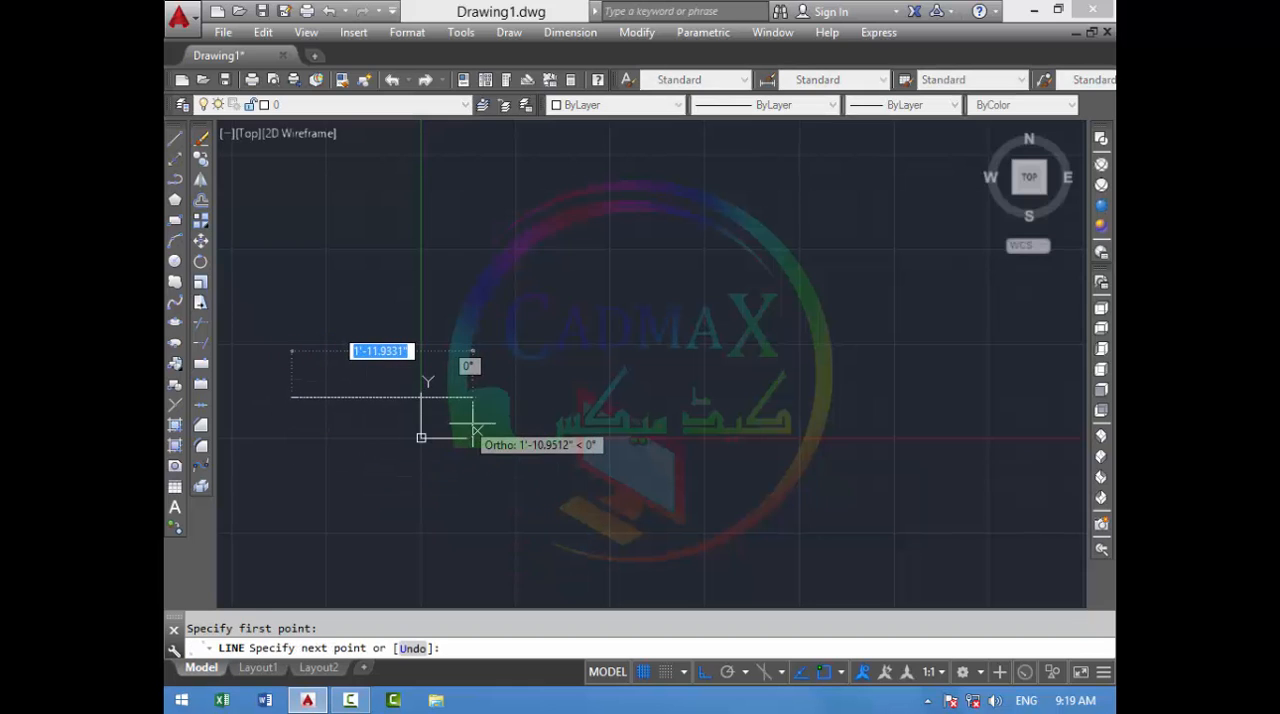
text(3)
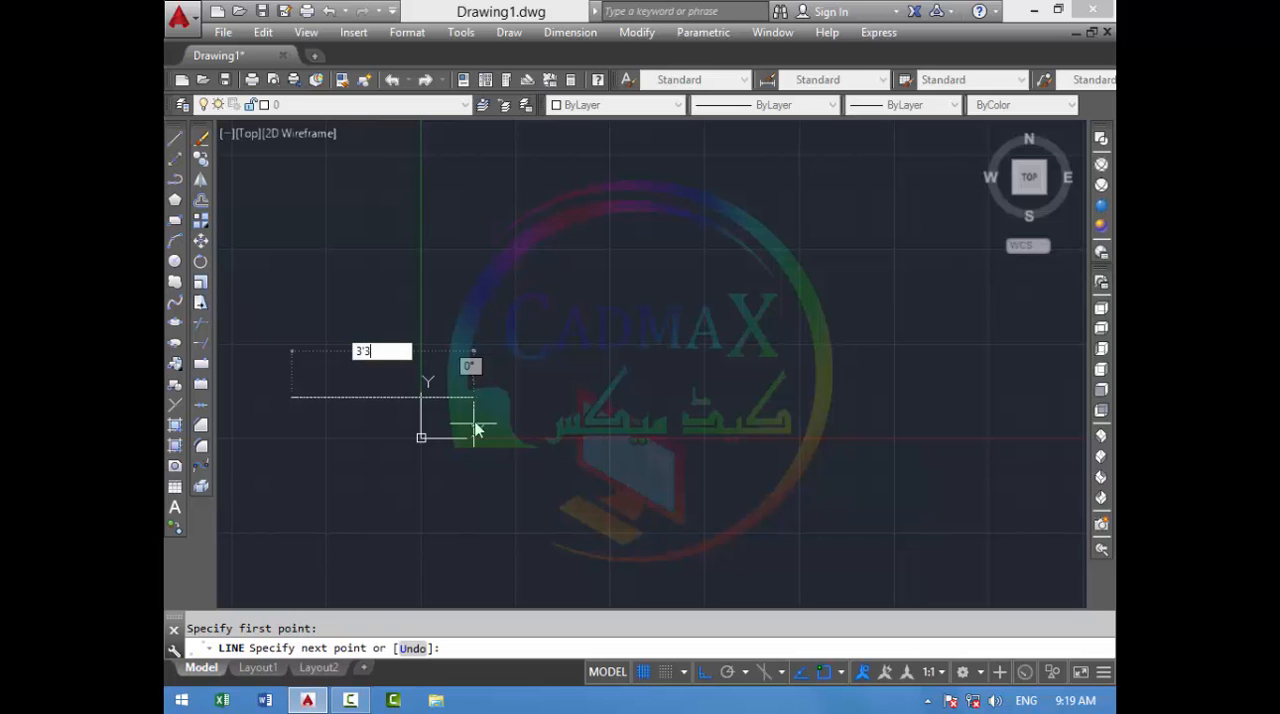
text('3)
key(Return)
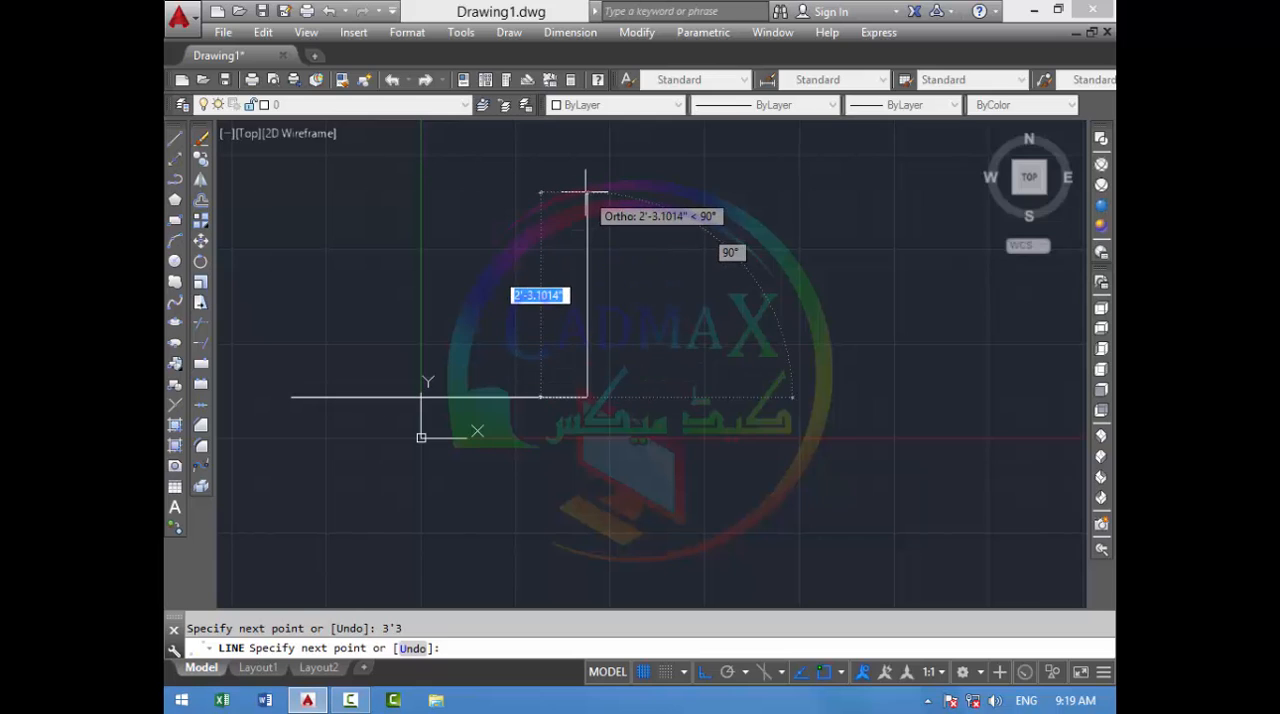
text(2)
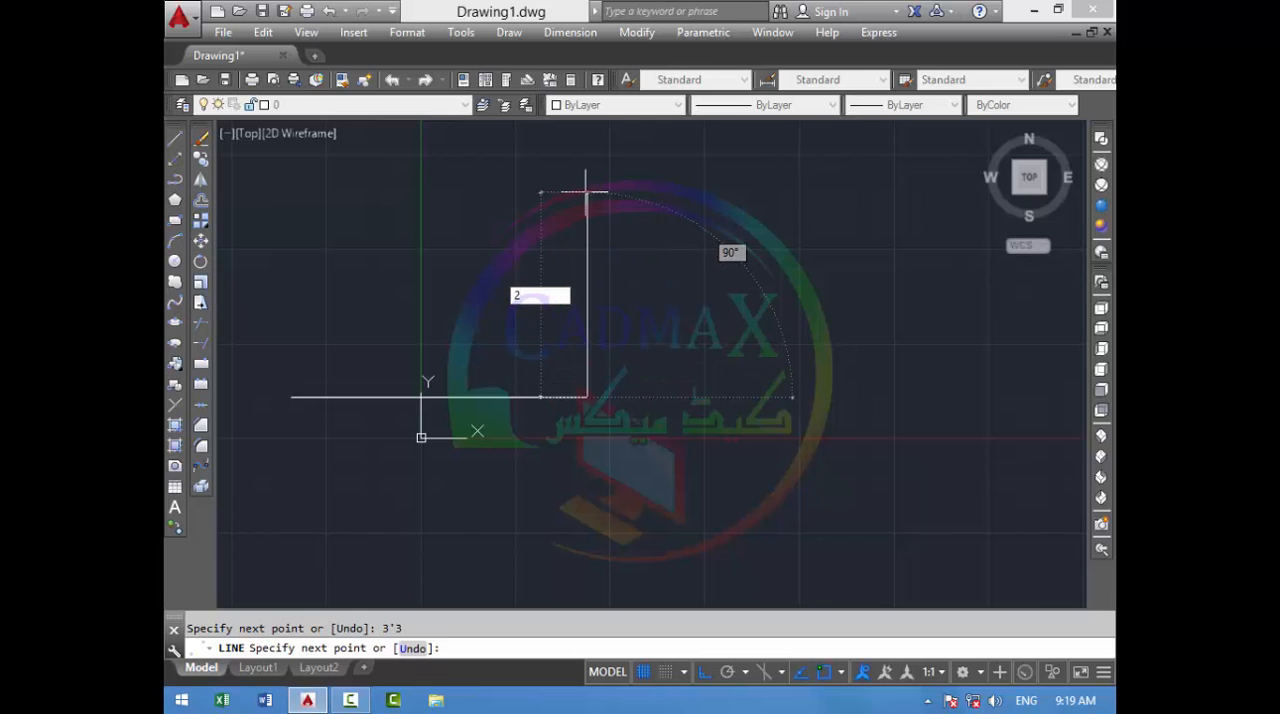
key(Return)
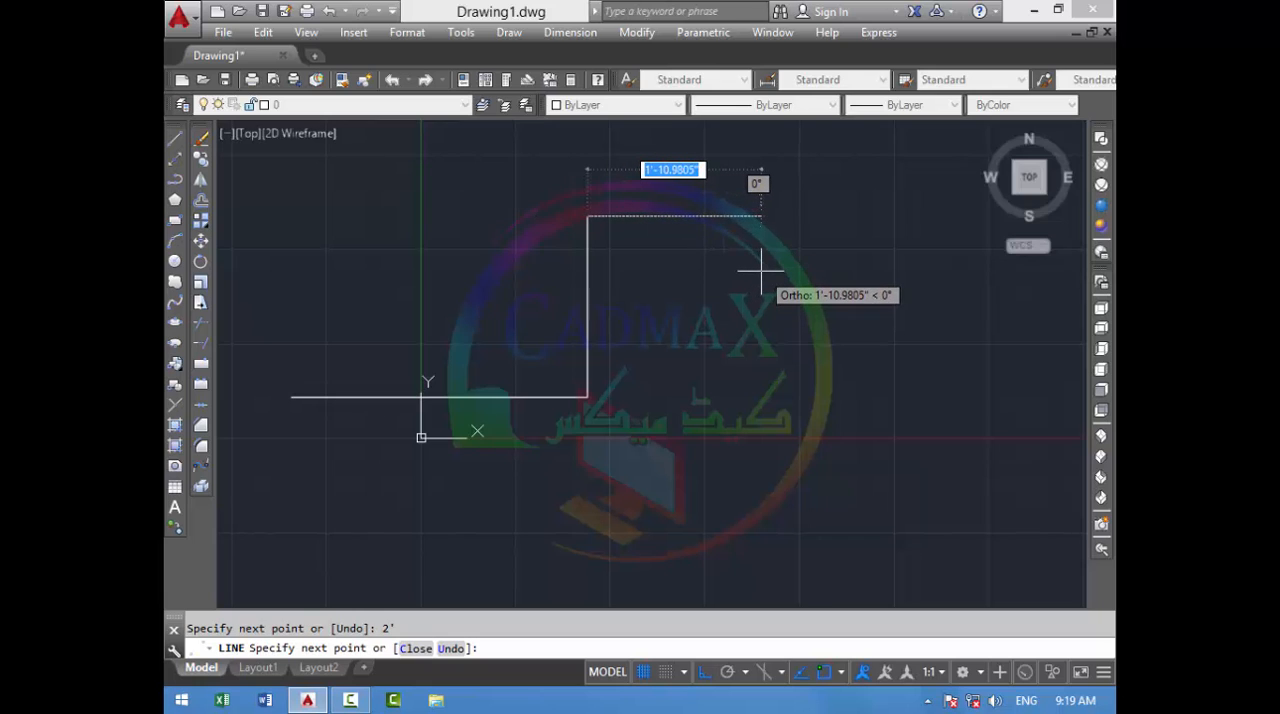
key(Return)
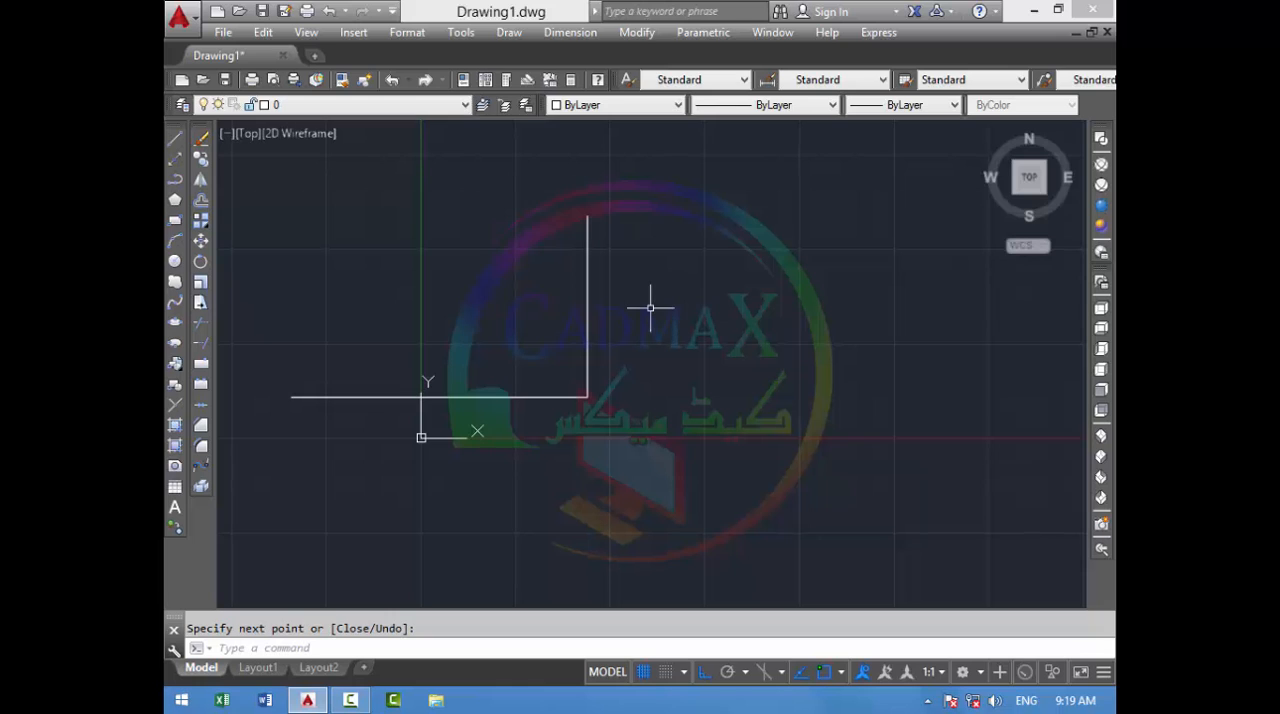
- Select both connected lines with a crossing window and erase them
click(684, 232)
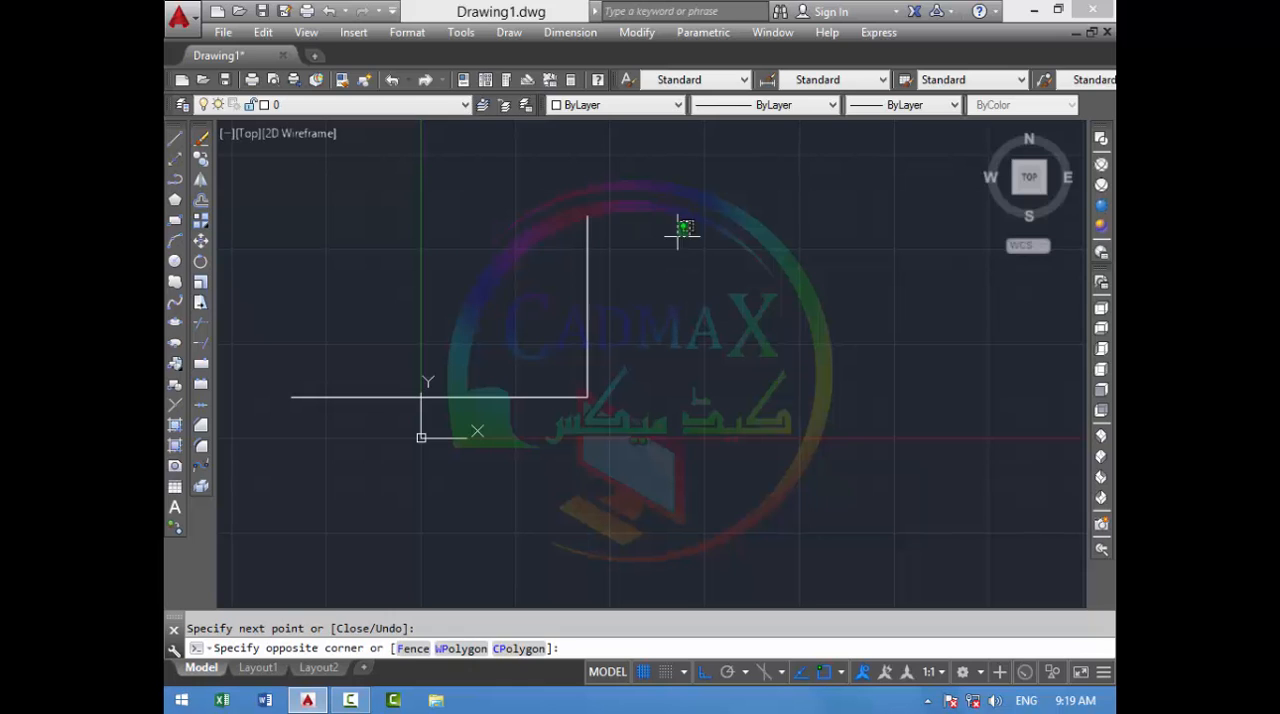
click(455, 451)
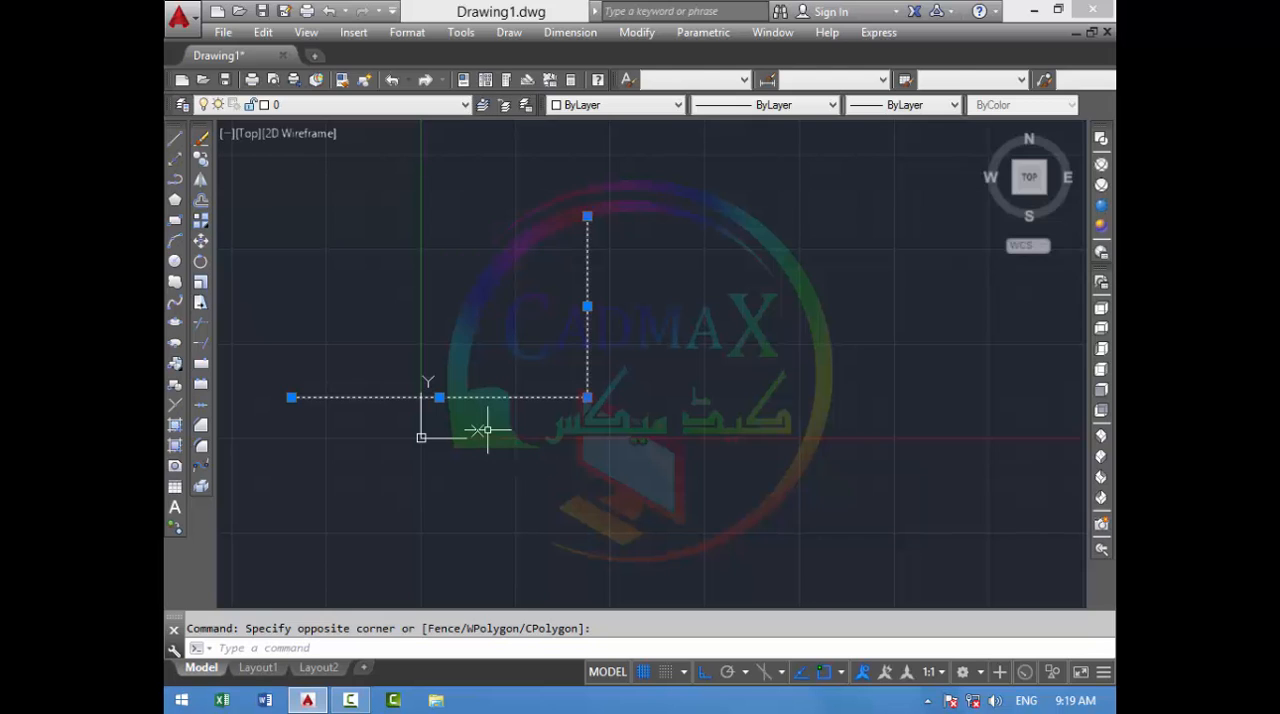
key(Delete)
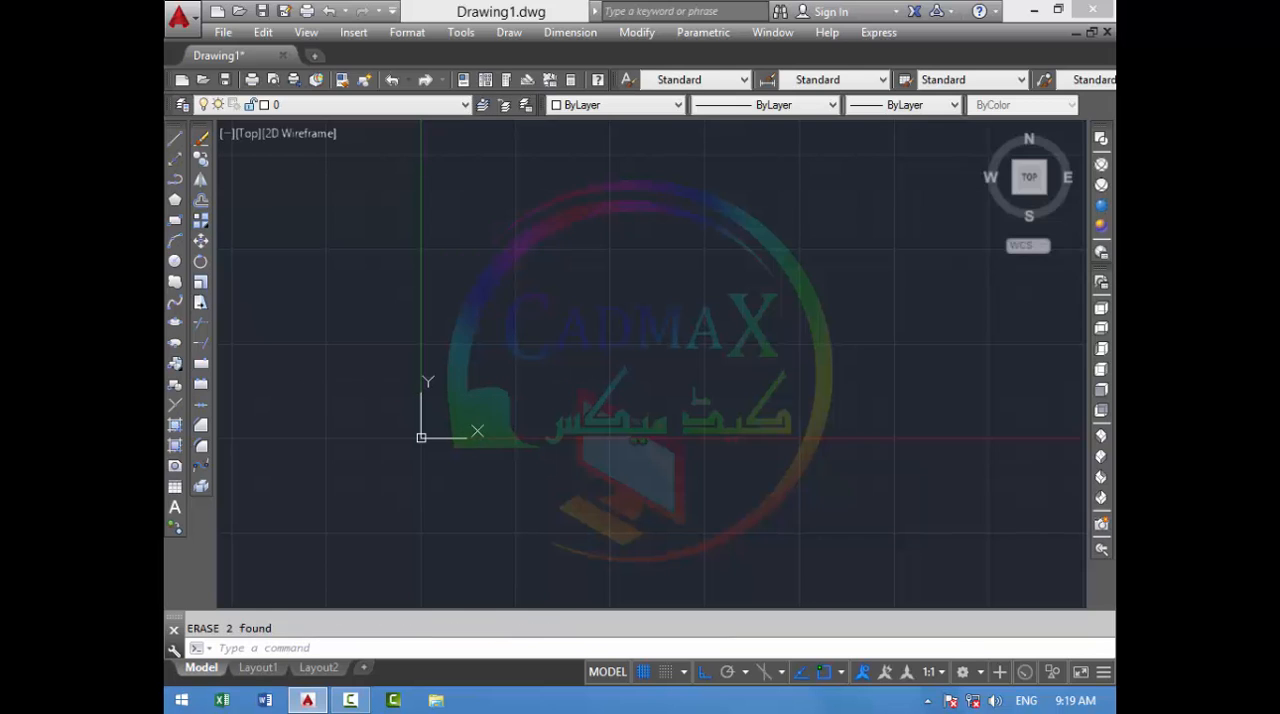
- Draw a single freehand-length horizontal line just above the X axis, starting a little to the right of the Y axis
key(l)
key(Return)
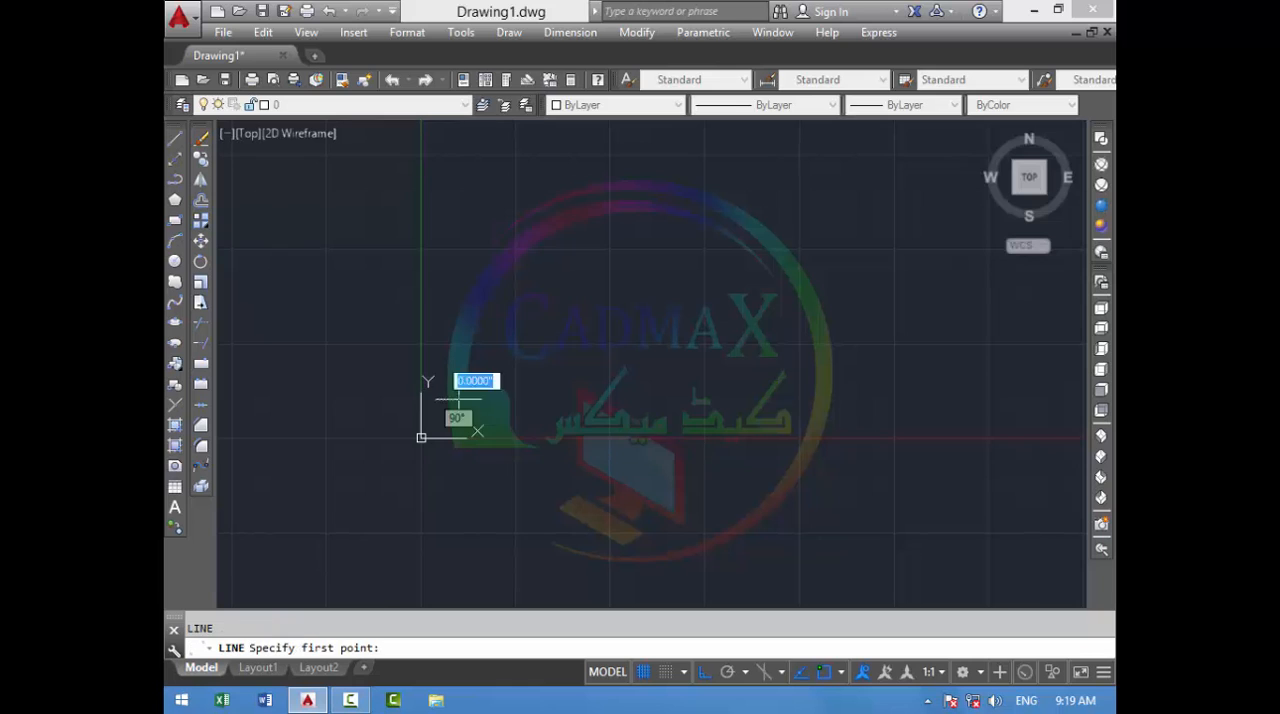
click(458, 399)
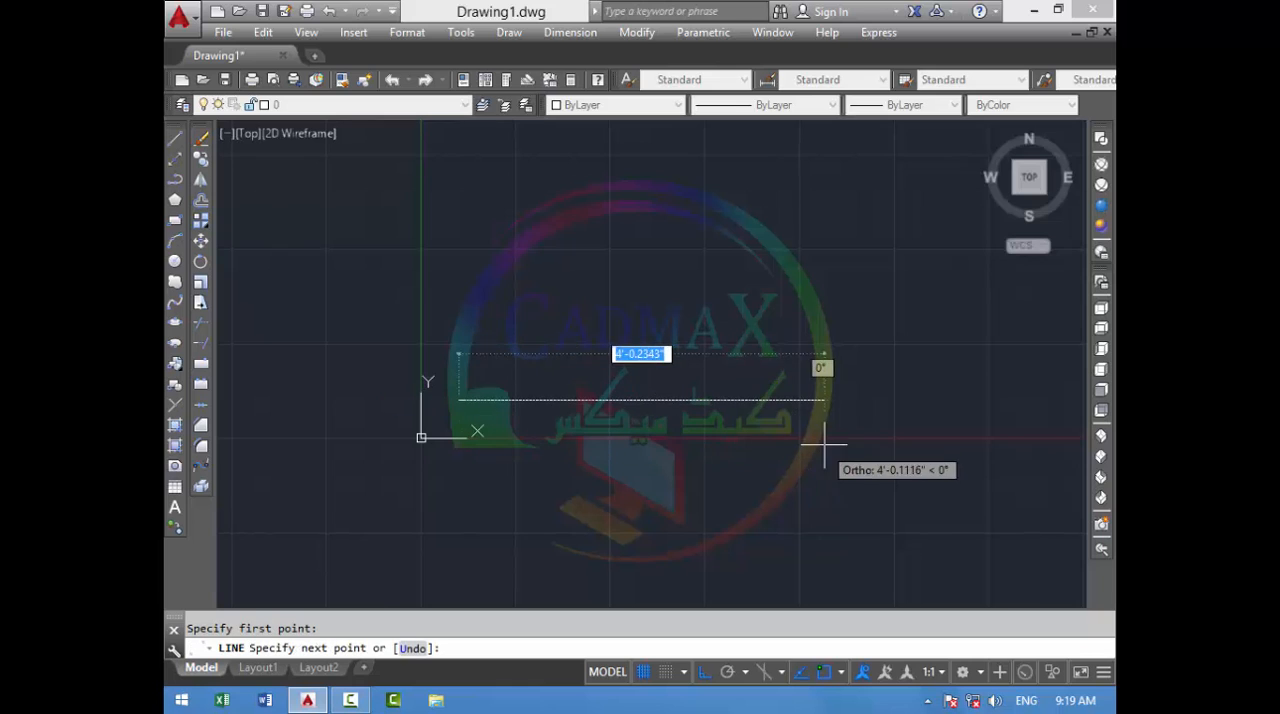
click(800, 399)
key(Escape)
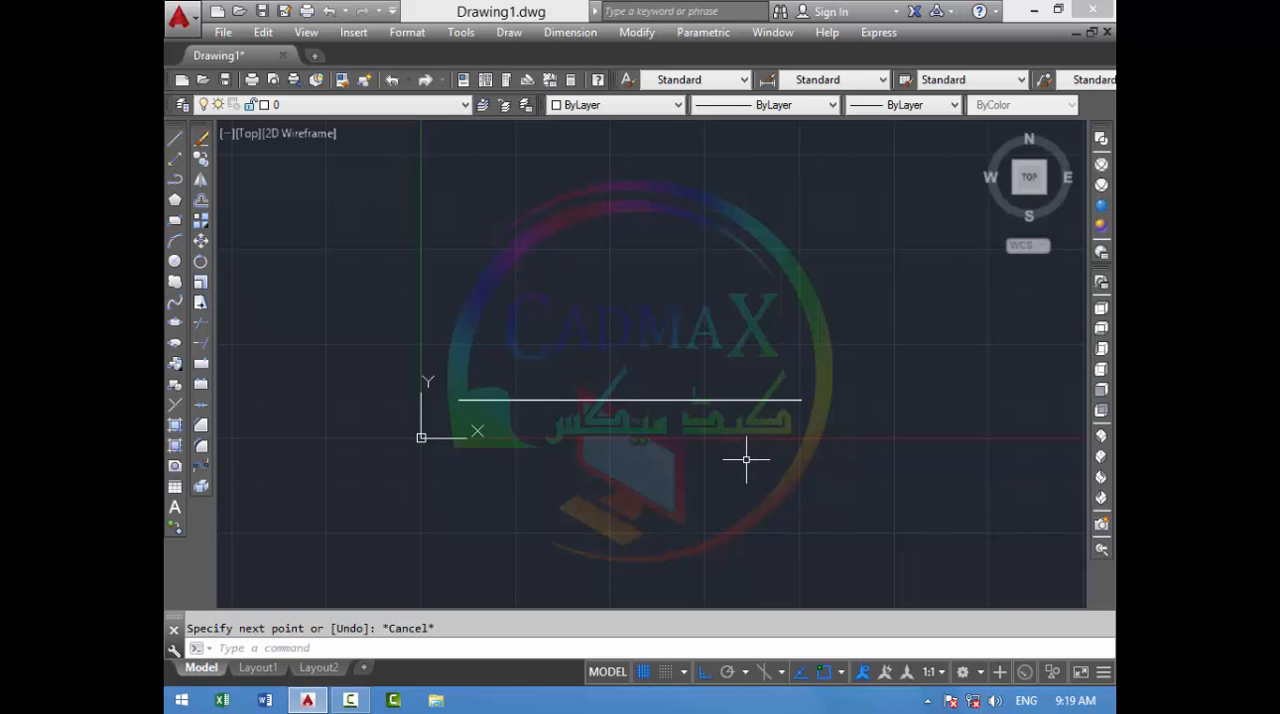
- Draw a 2' line from the horizontal line's left endpoint, using an angle override of 35°
key(space)
click(458, 399)
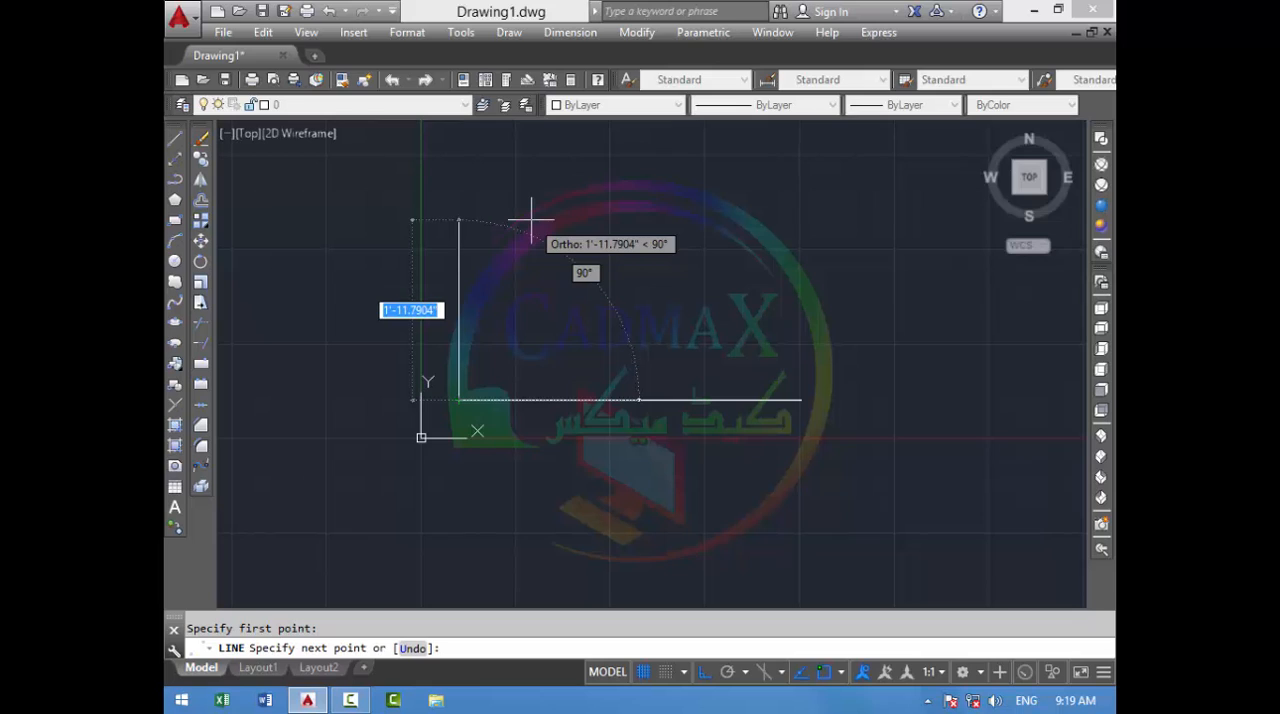
text(<3)
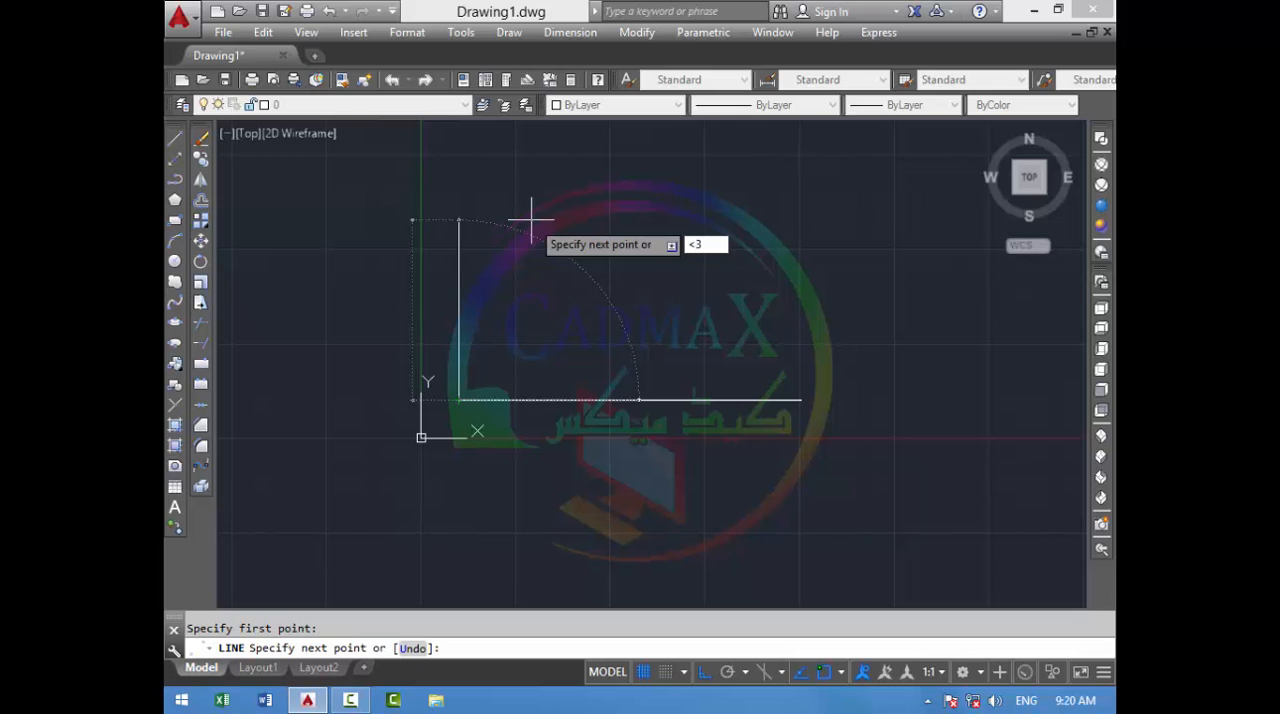
text(5)
key(Return)
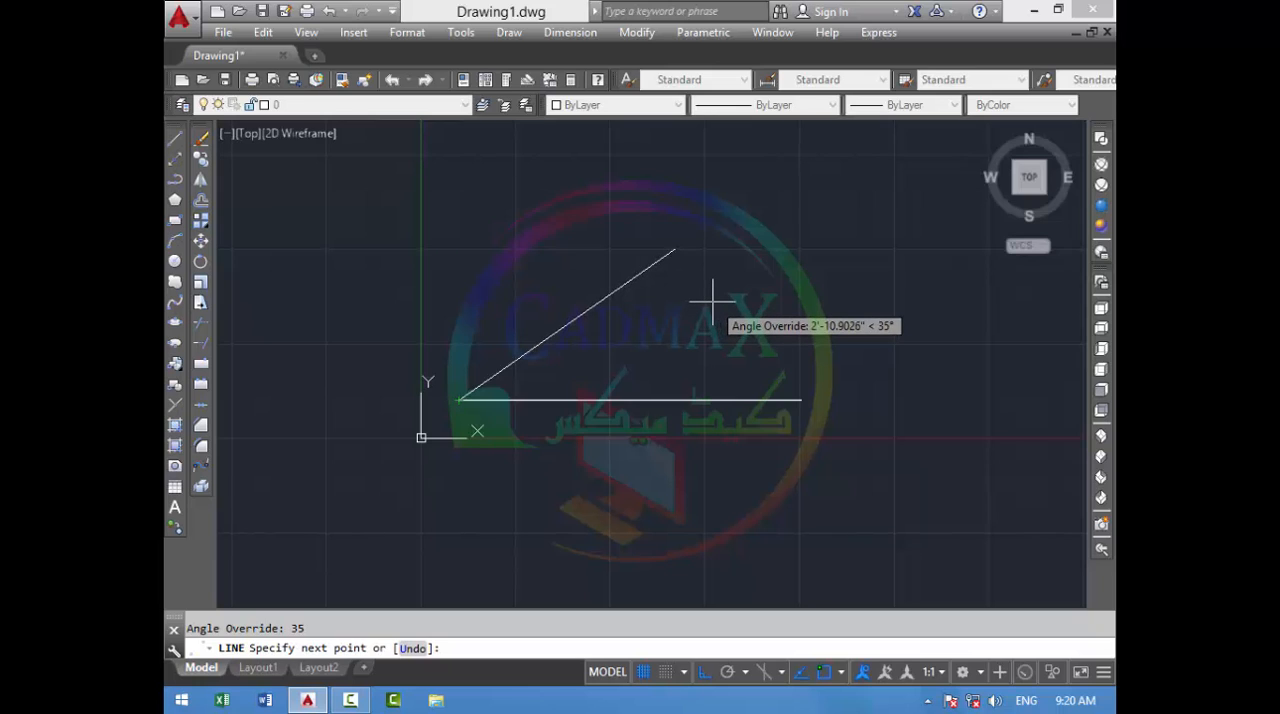
text(2)
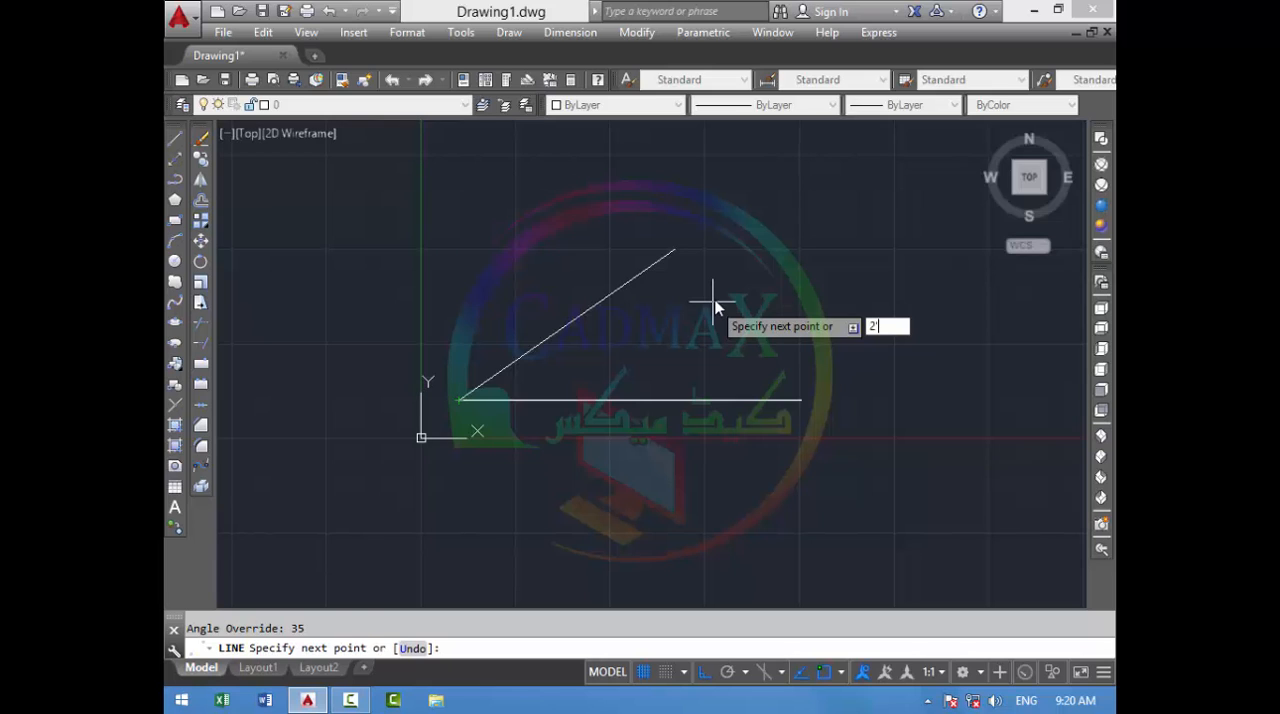
key(Return)
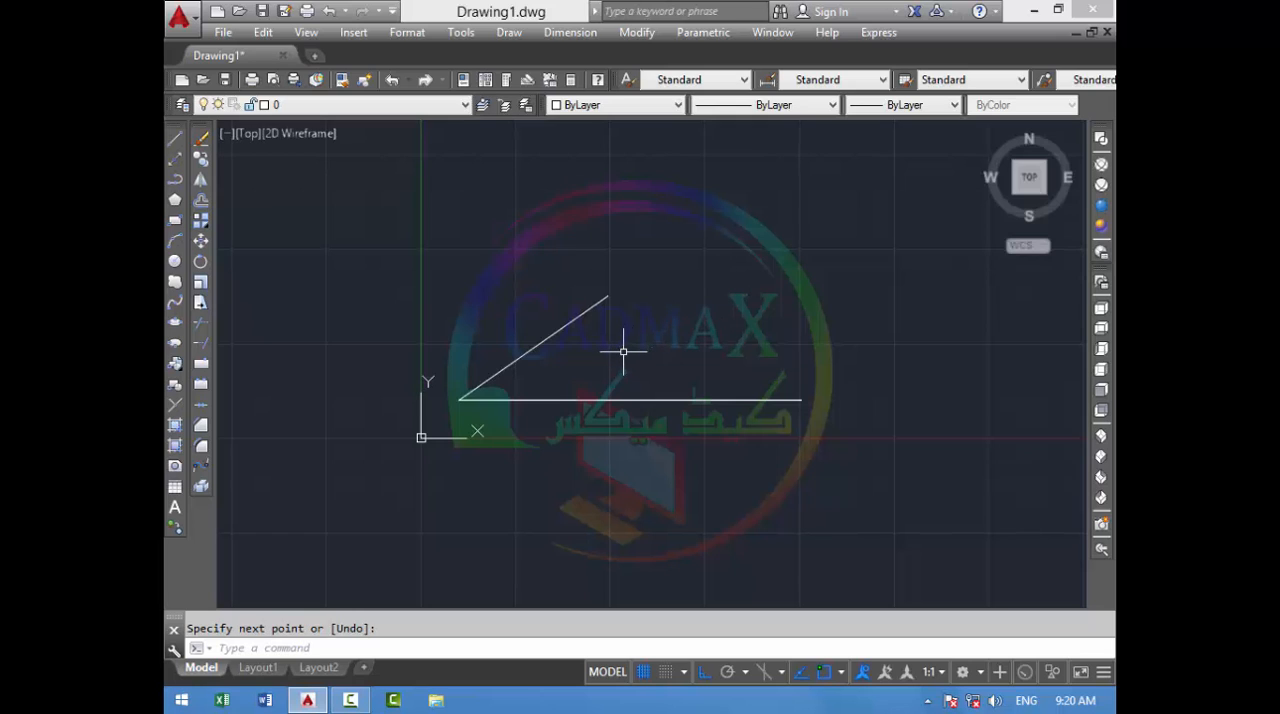
- Add an angular dimension between the inclined line and the horizontal line, placing its arc between them, and inspect it up close
text(DAN)
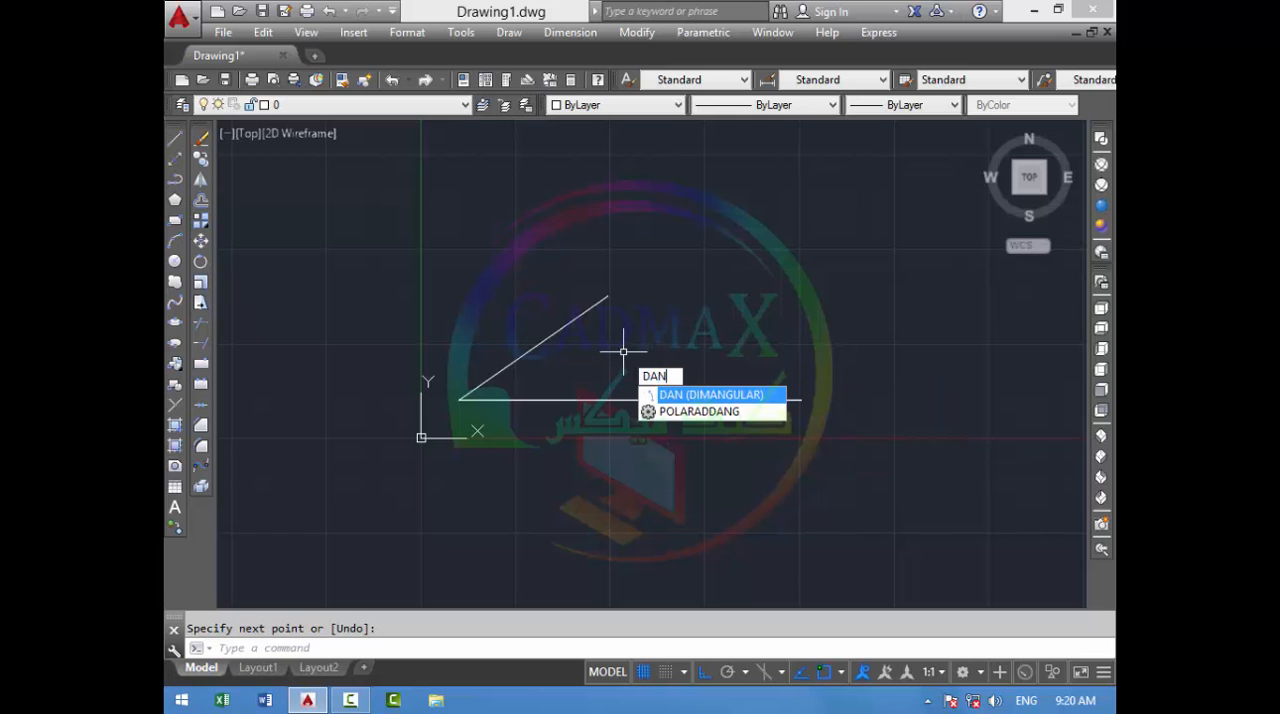
key(Return)
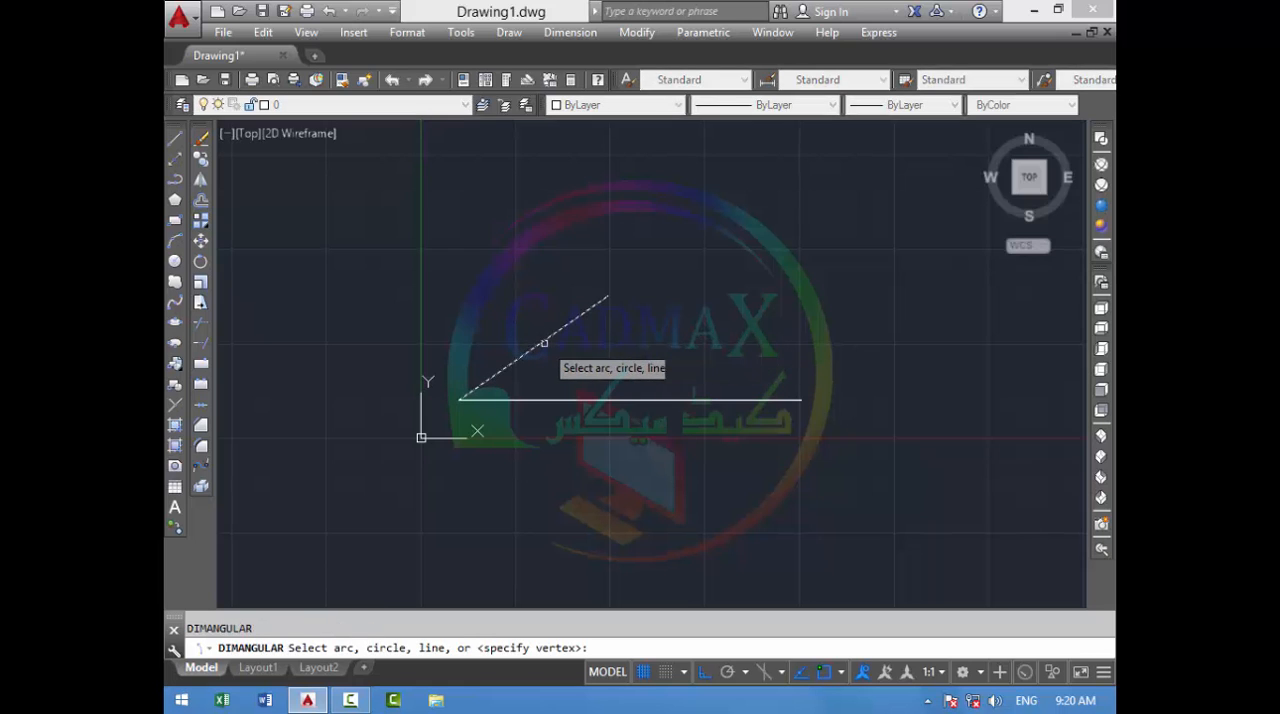
click(545, 337)
click(555, 400)
scroll(571, 367, up, 4)
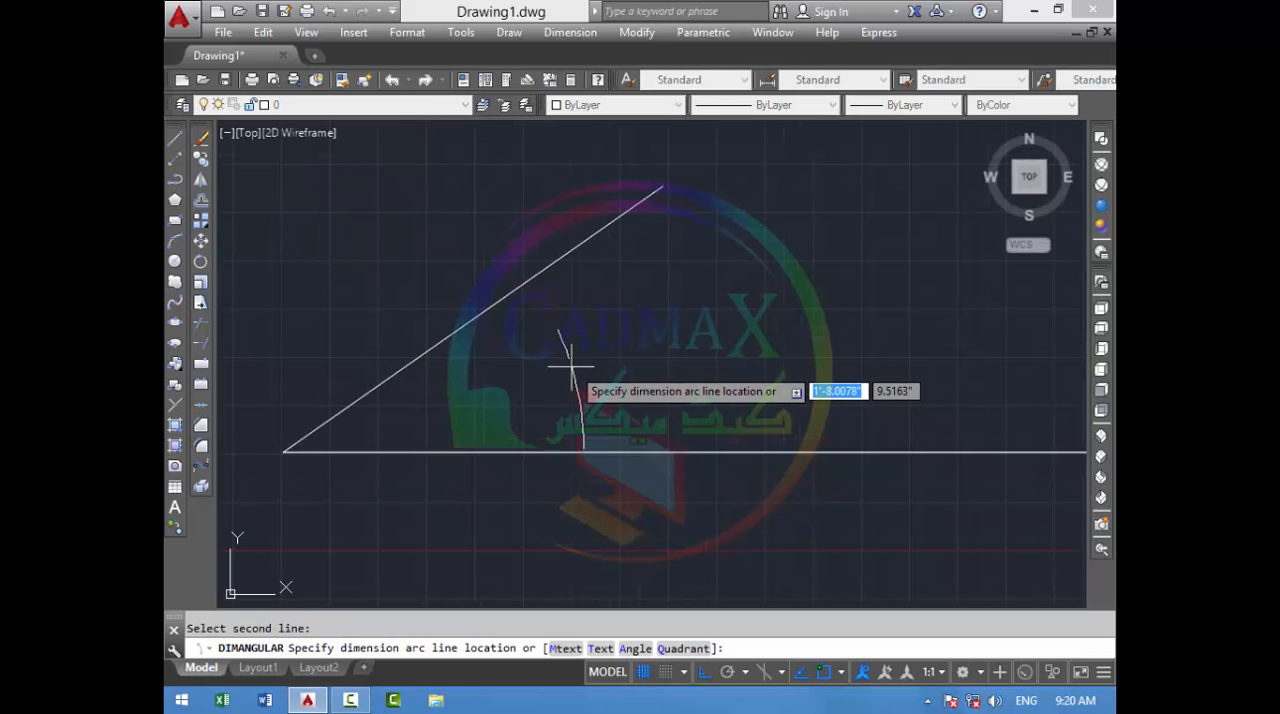
click(572, 364)
scroll(590, 340, up, 2)
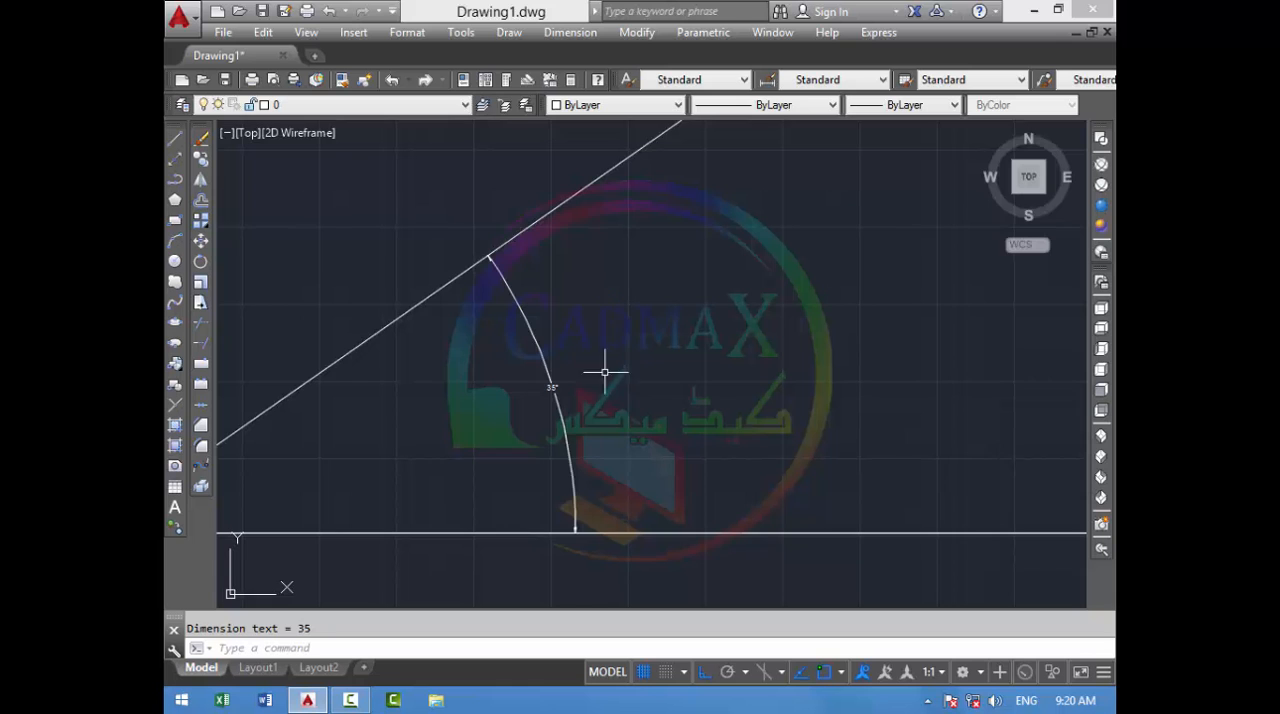
scroll(560, 380, up, 4)
scroll(557, 321, down, 3)
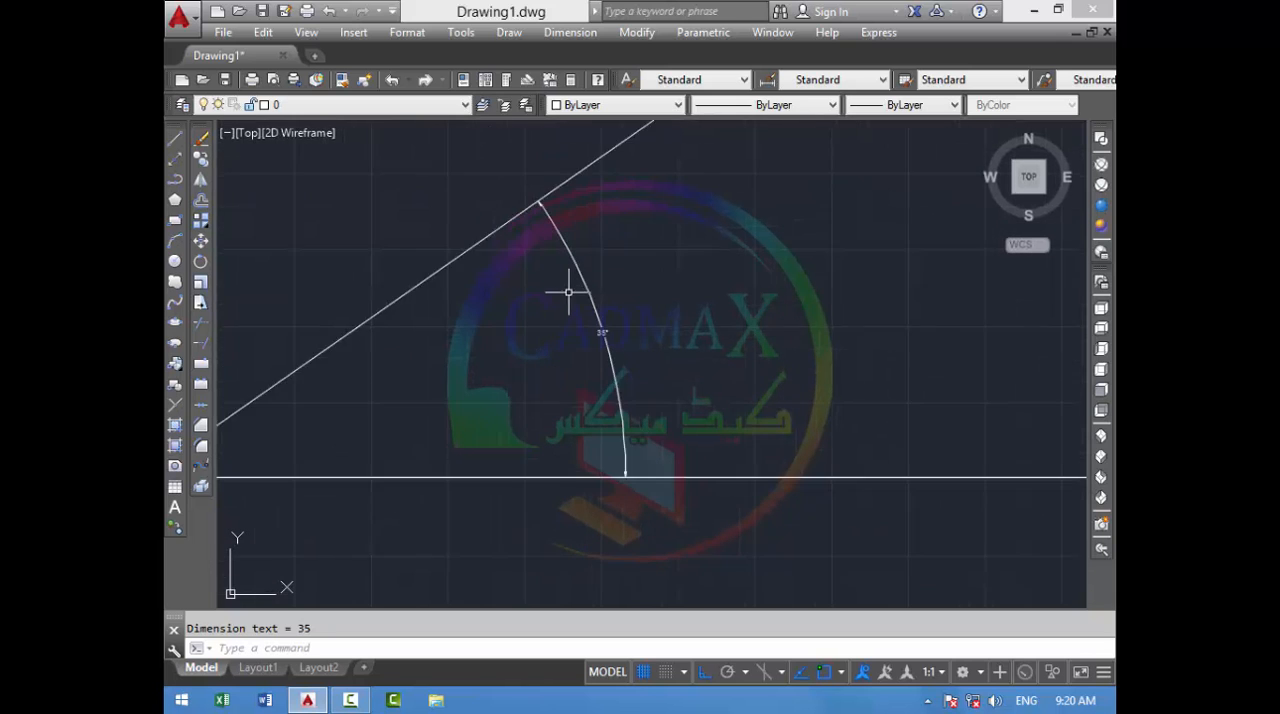
- Measure the distance between the two endpoints of the inclined line
mouse_move(566, 288)
middle_down()
mouse_move(591, 294)
mouse_move(595, 311)
mouse_move(574, 400)
middle_up()
text(di)
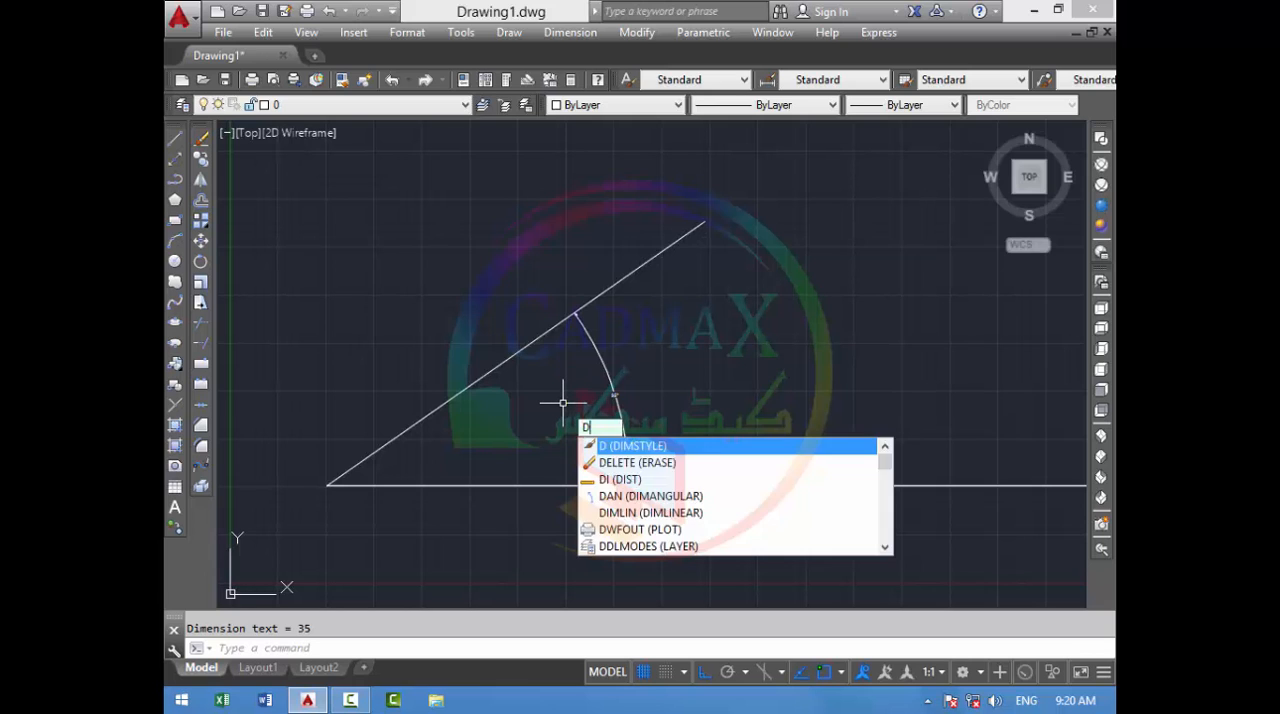
key(Return)
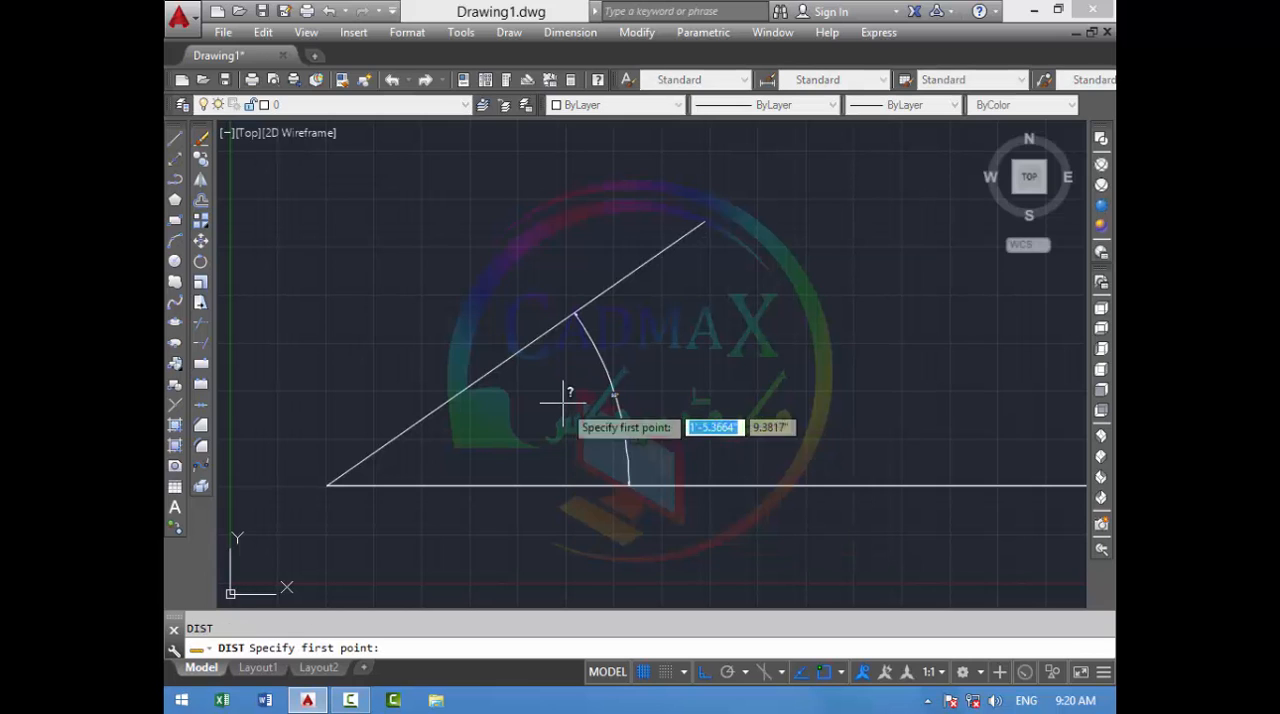
click(327, 486)
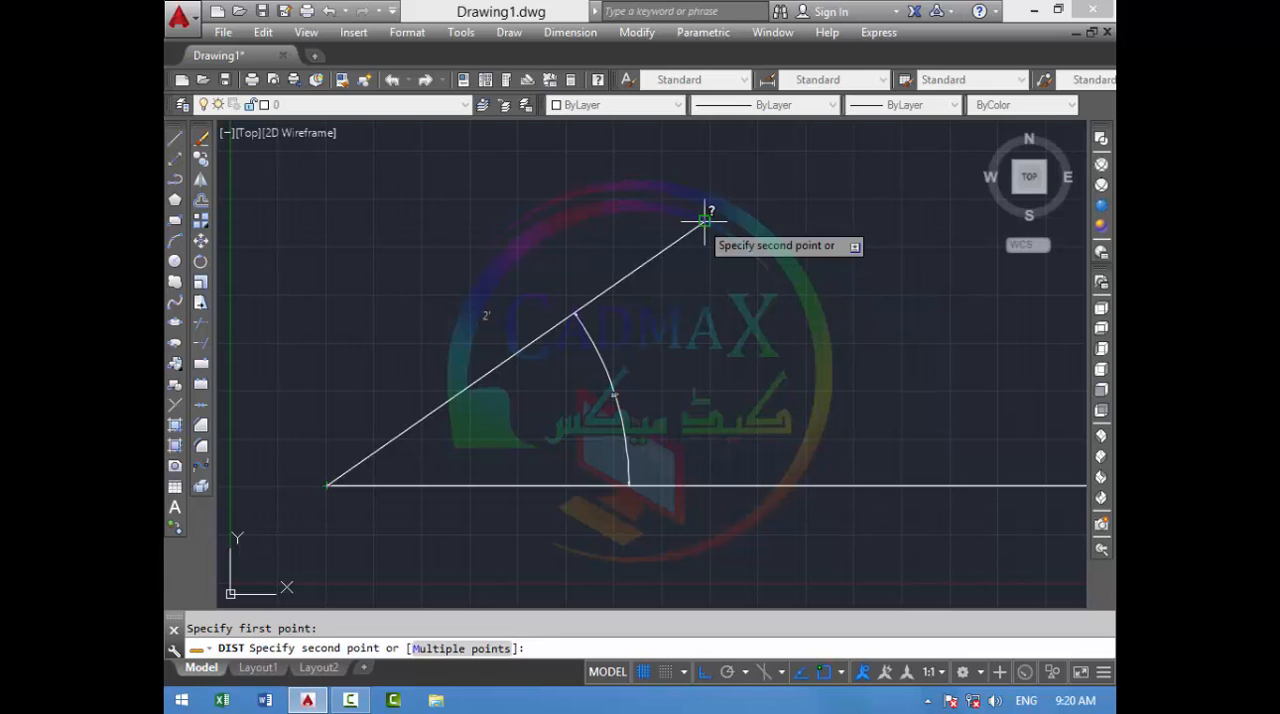
click(704, 221)
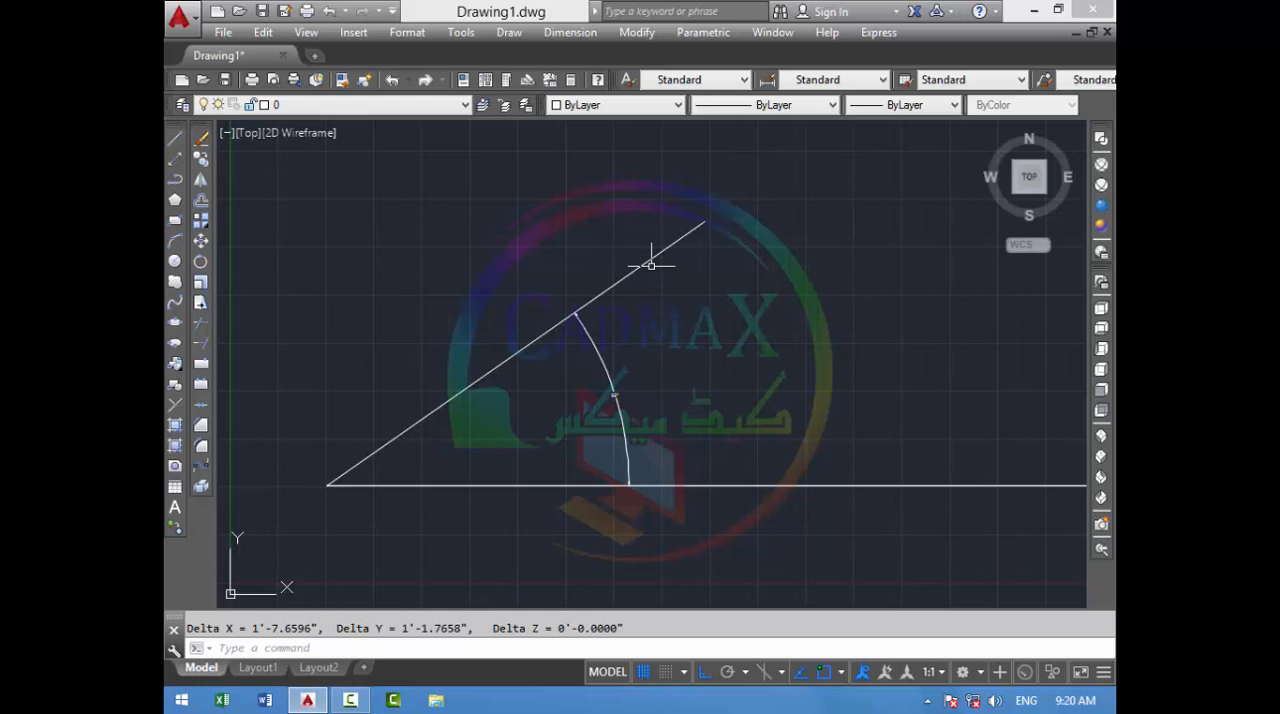
- Add a second angular dimension between the inclined and horizontal lines, placing its arc outside the existing one, and inspect its text up close
click(578, 31)
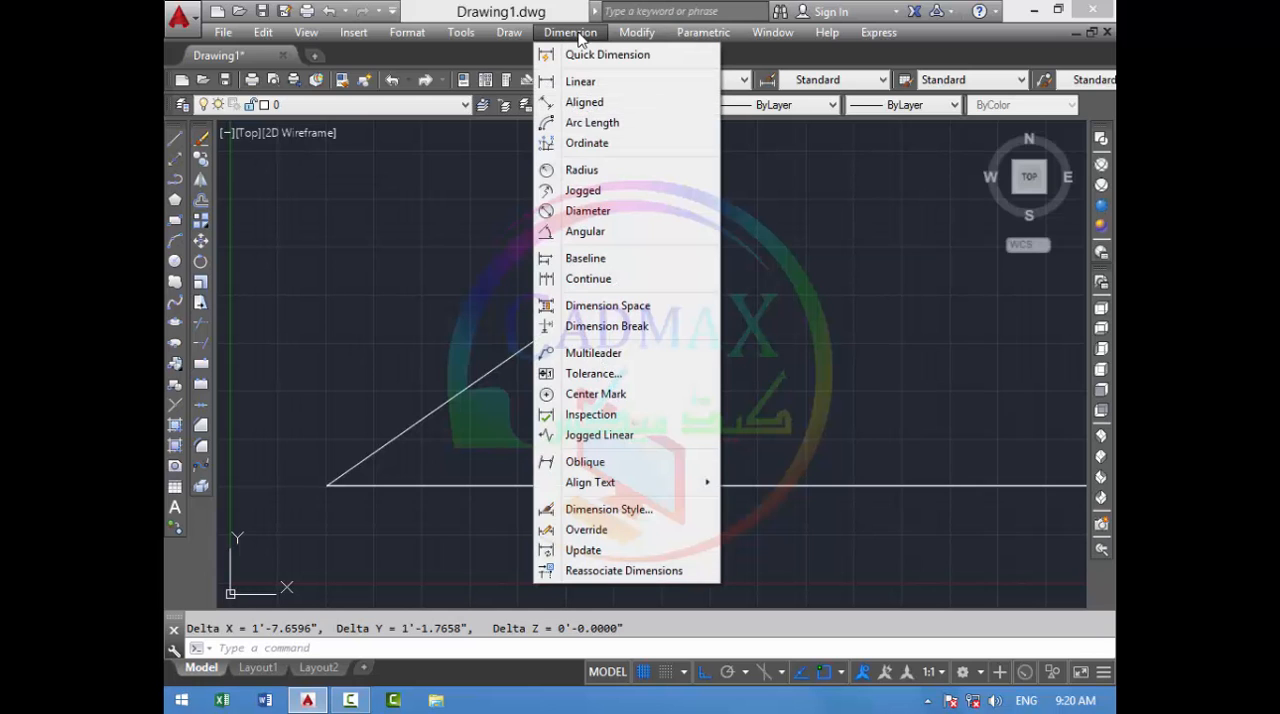
click(588, 232)
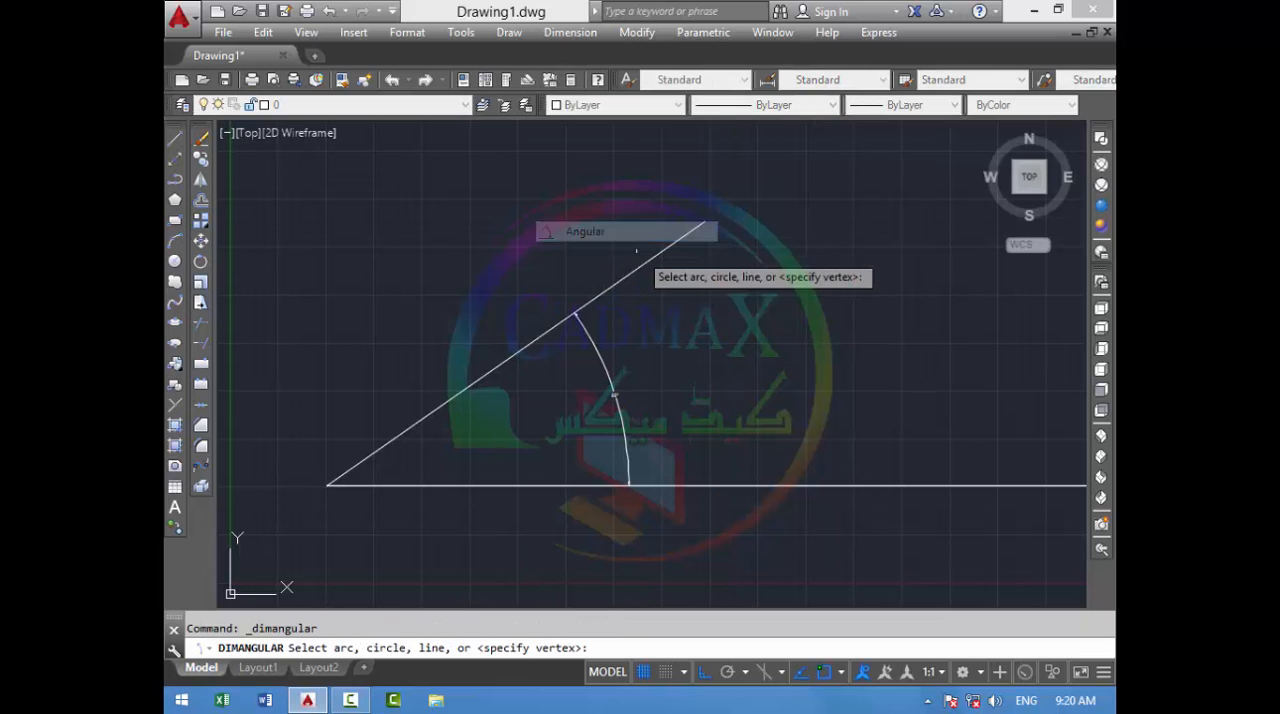
click(655, 259)
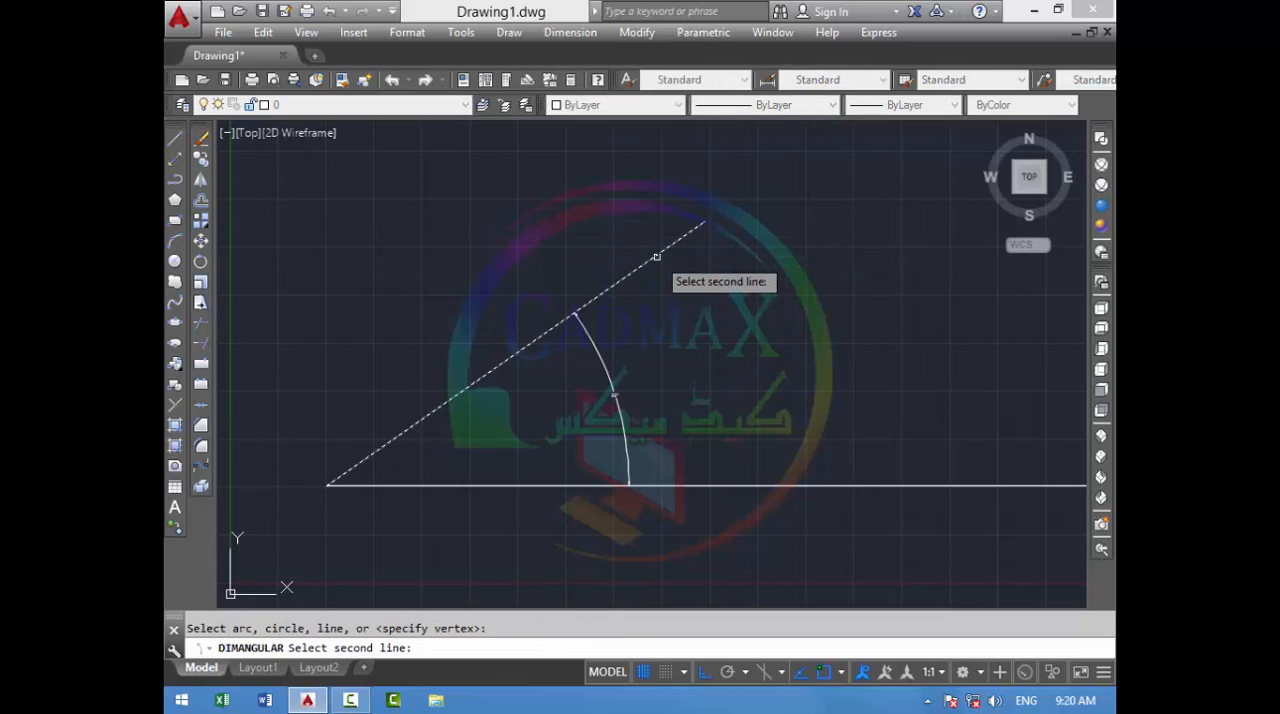
click(702, 485)
click(681, 377)
scroll(680, 360, up, 5)
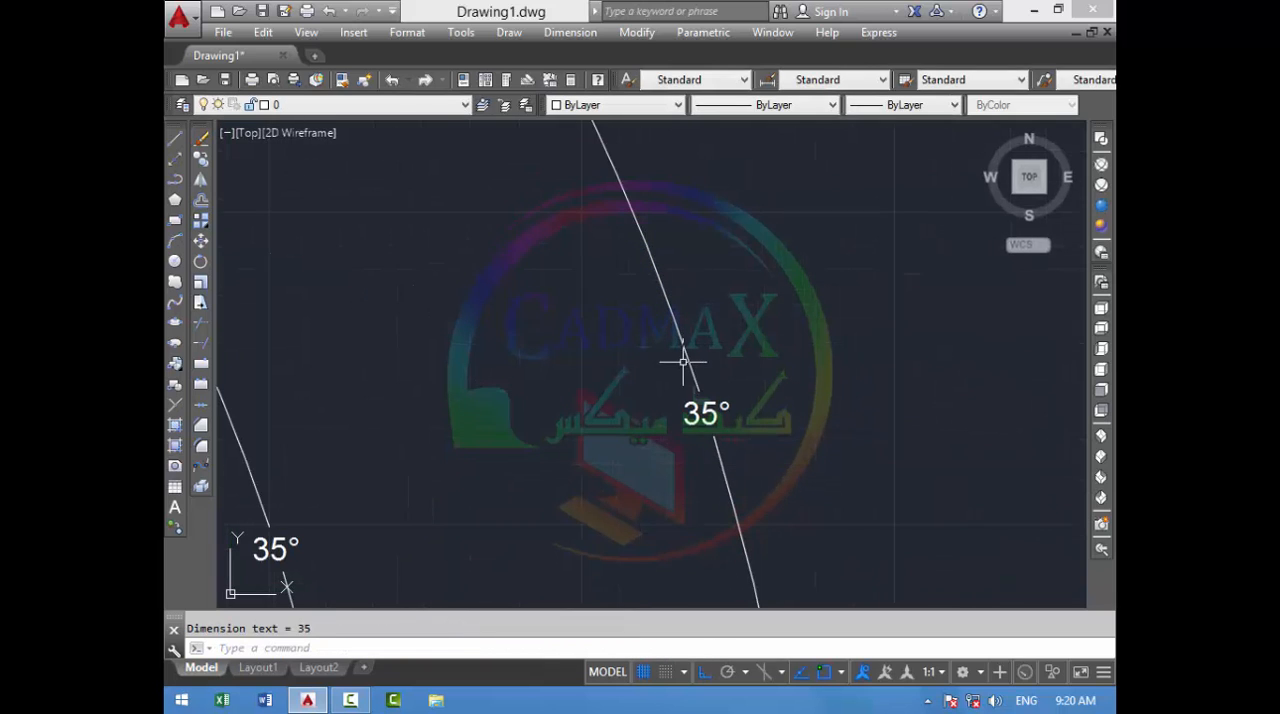
scroll(680, 360, down, 3)
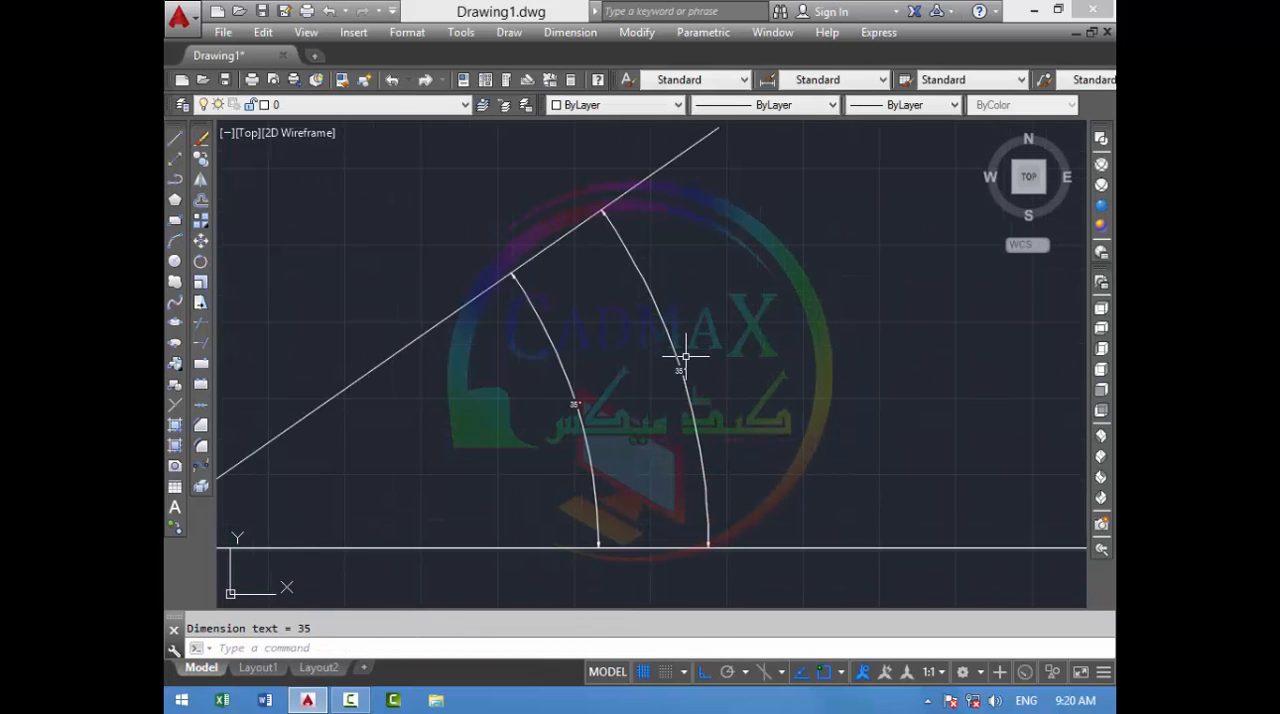
scroll(686, 356, down, 1)
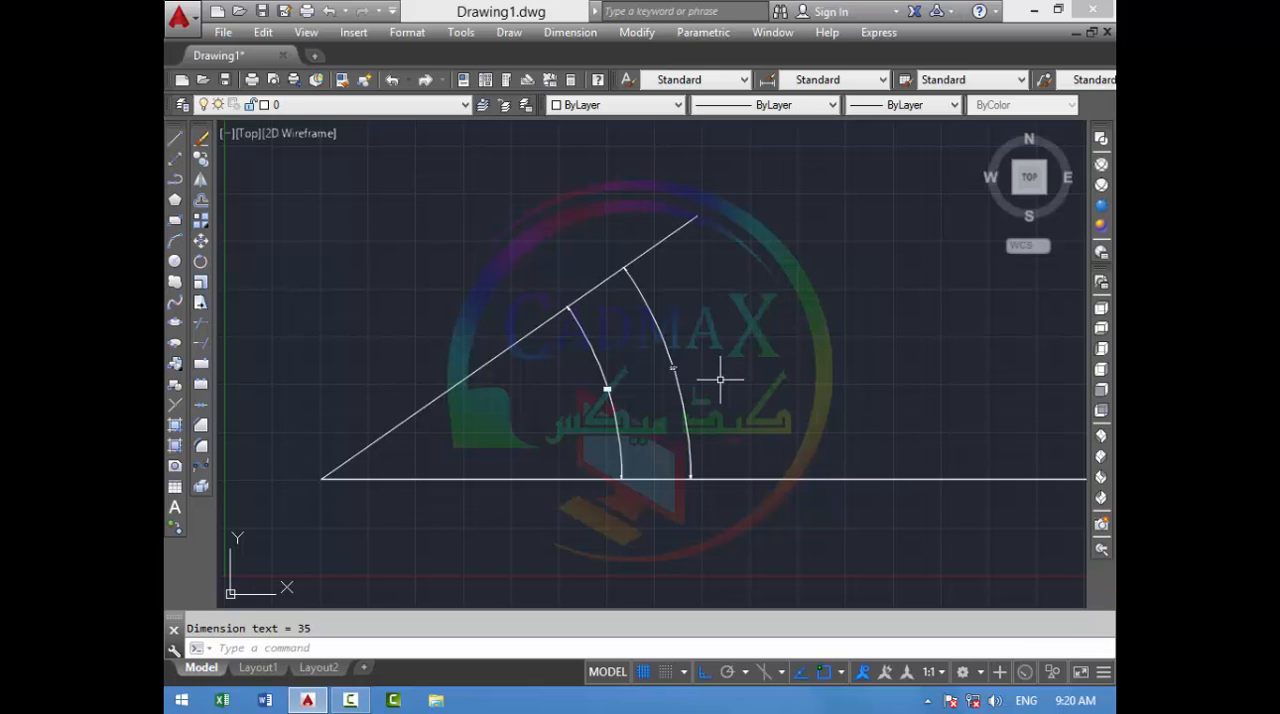